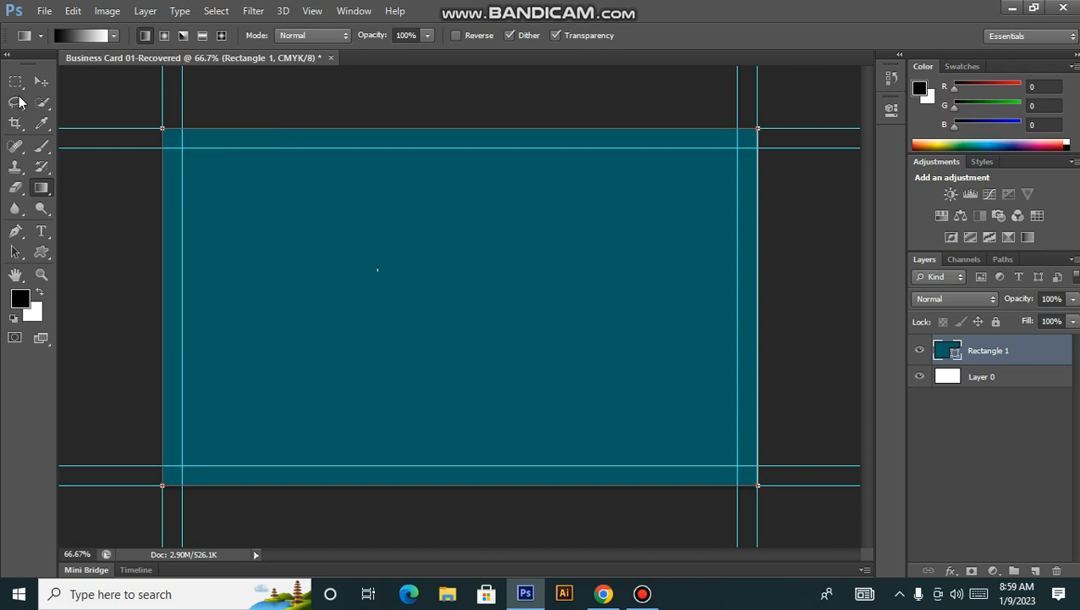
# Close the recovered business card document without saving its changes.
pyautogui.press('v')
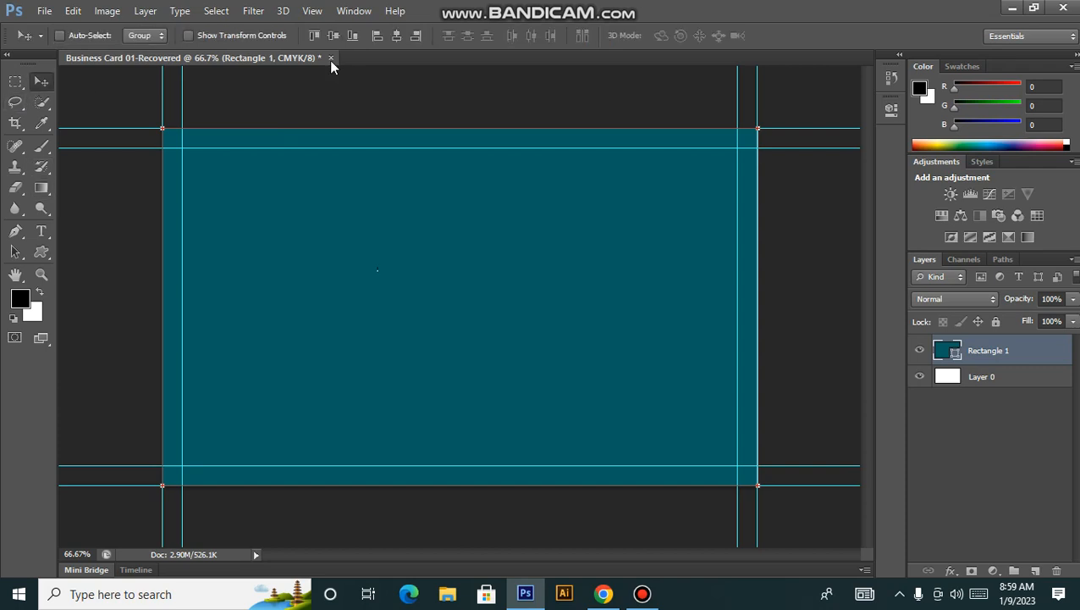
pyautogui.click(330, 58)
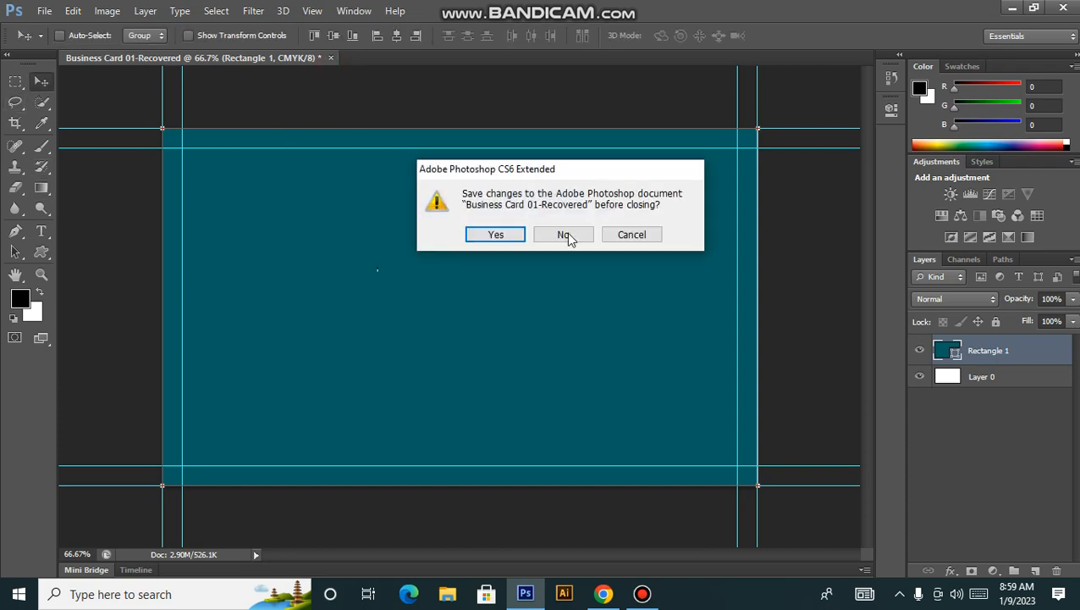
pyautogui.click(562, 235)
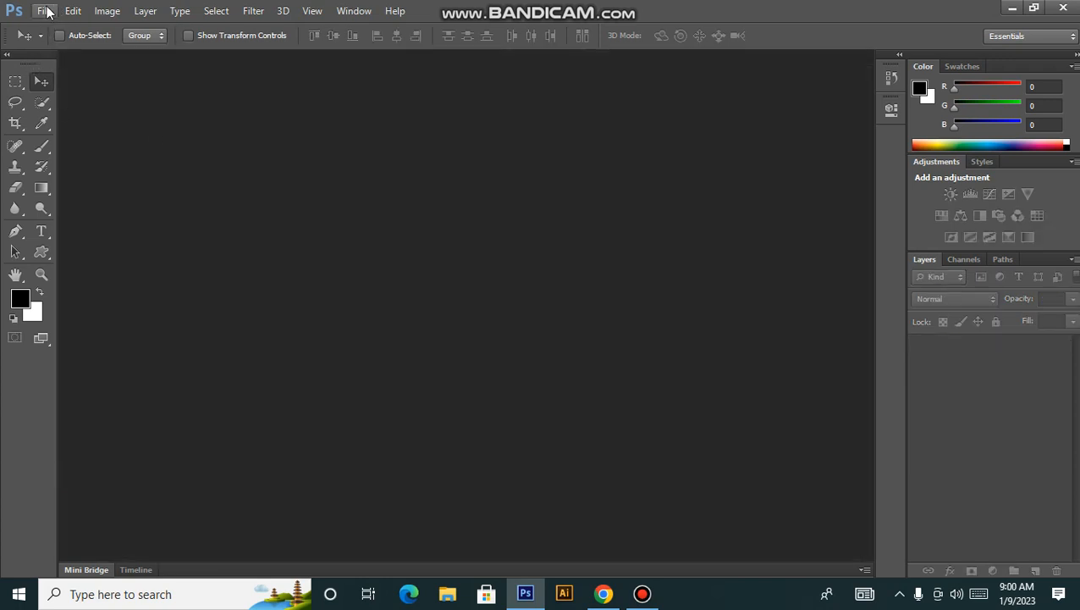
# Start a new document and name it "Business card design".
pyautogui.click(46, 10)
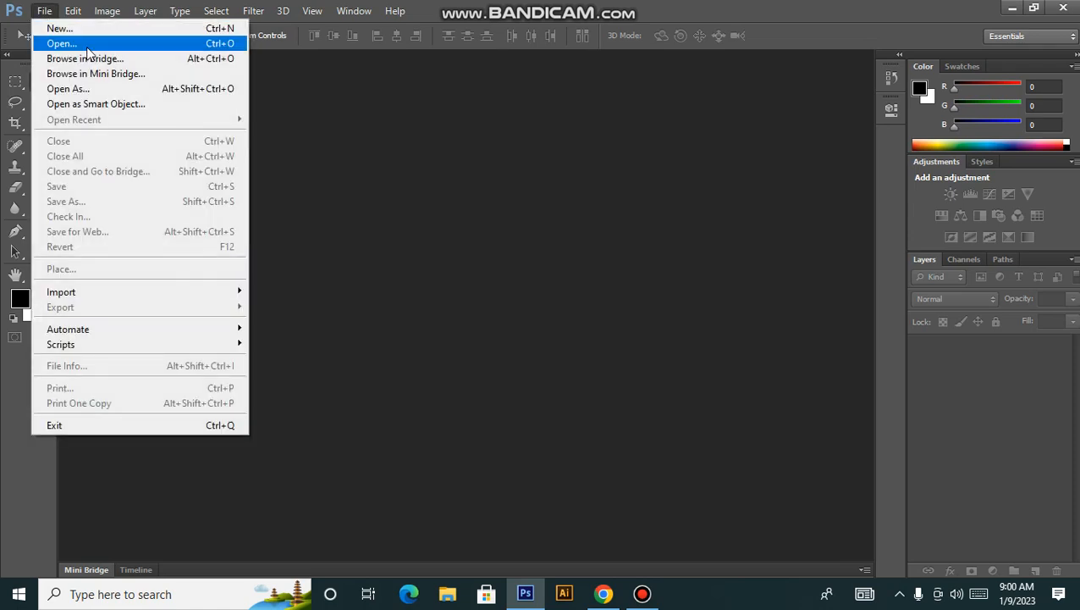
pyautogui.click(589, 109)
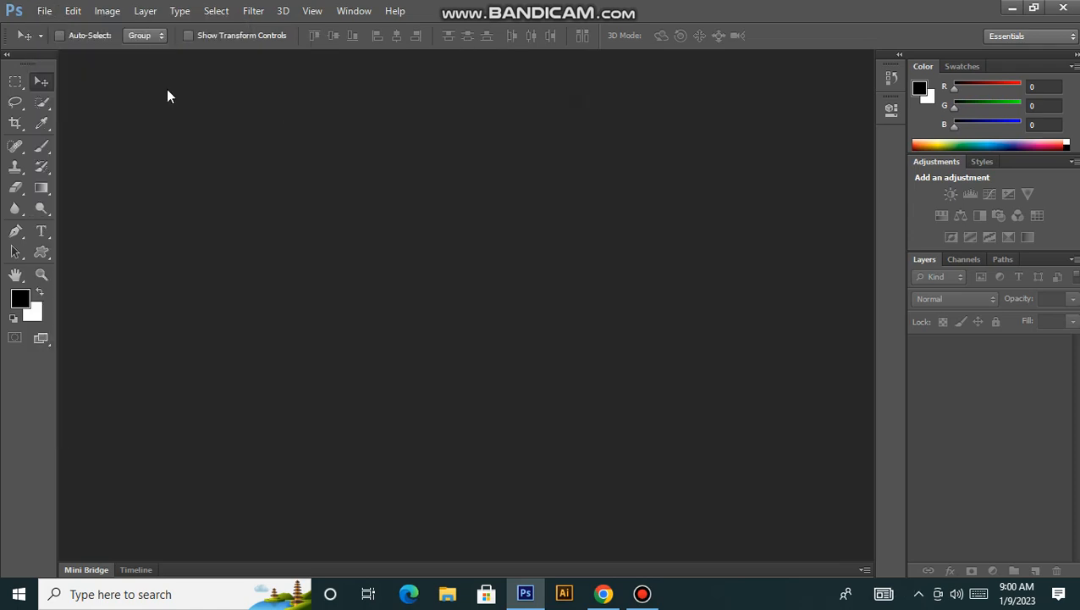
pyautogui.click(48, 12)
pyautogui.click(49, 12)
pyautogui.click(49, 15)
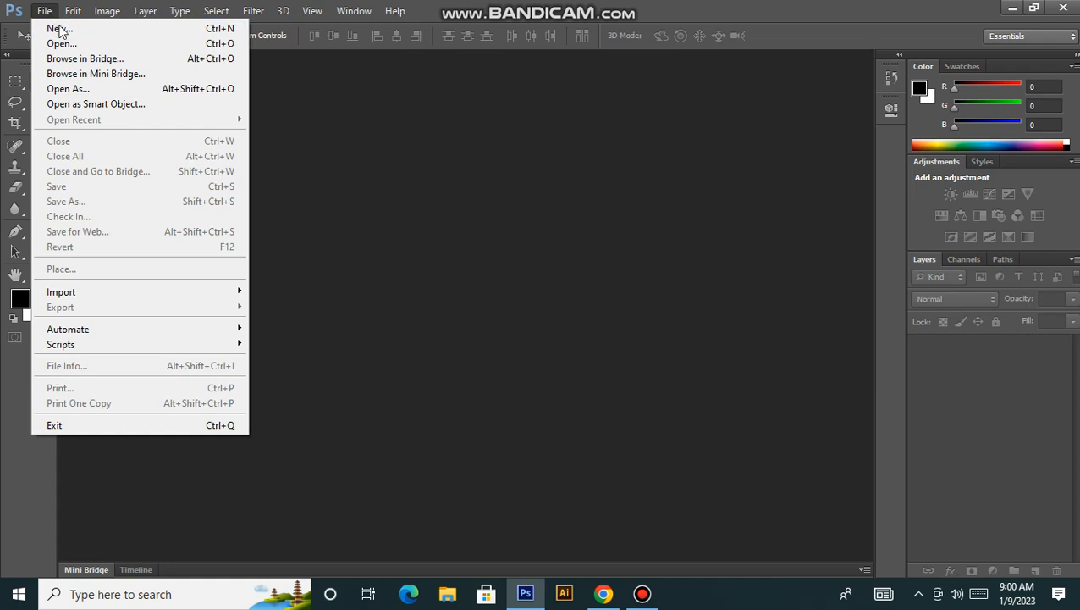
pyautogui.click(123, 32)
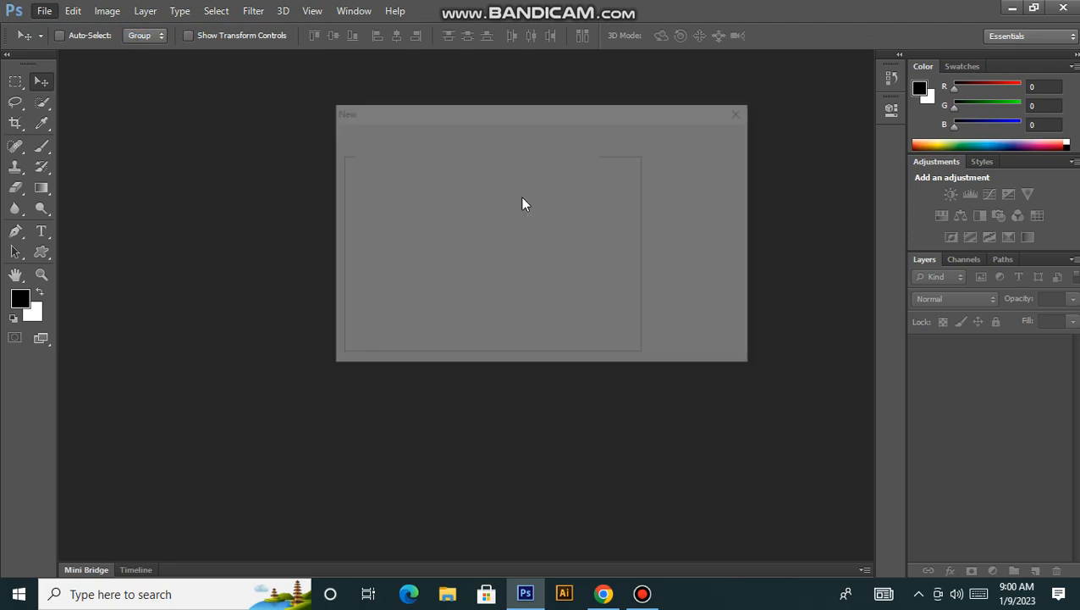
pyautogui.click(496, 207)
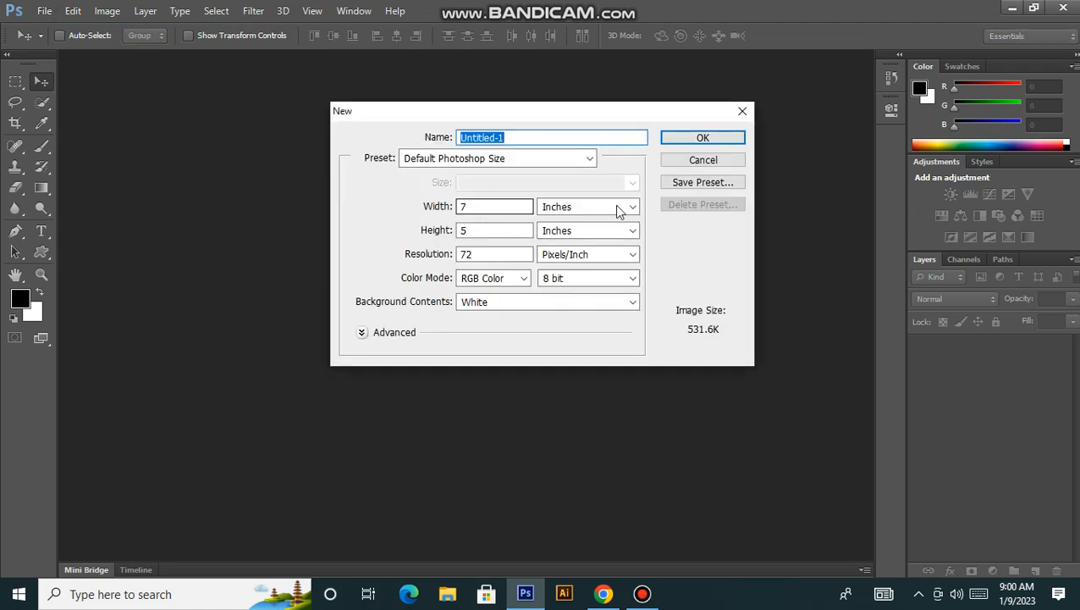
pyautogui.click(204, 159)
pyautogui.write('BU')
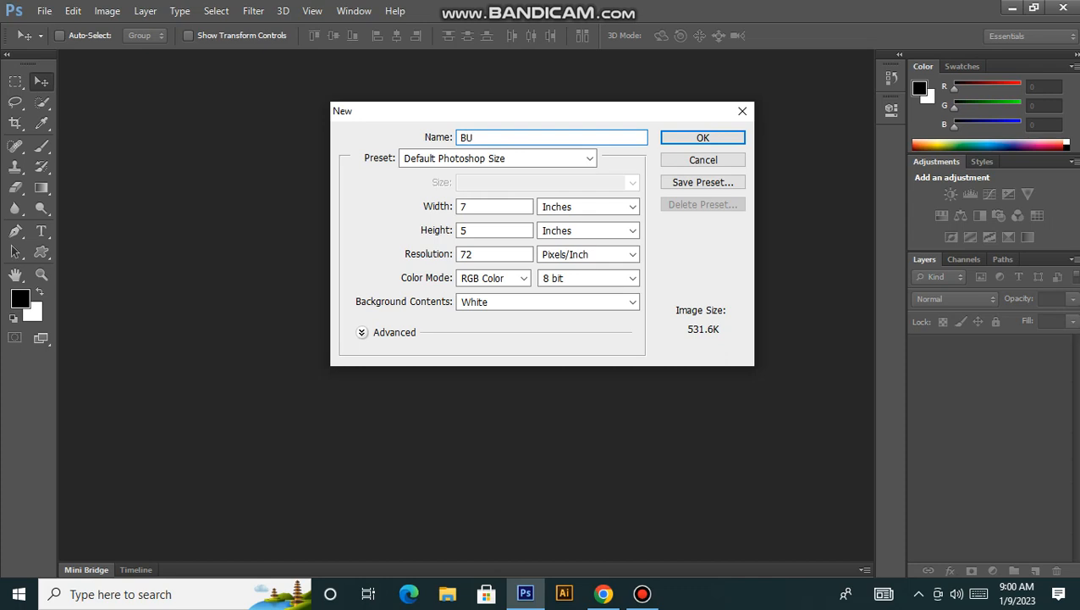
pyautogui.press('BackSpace')
pyautogui.write('usiness card design')
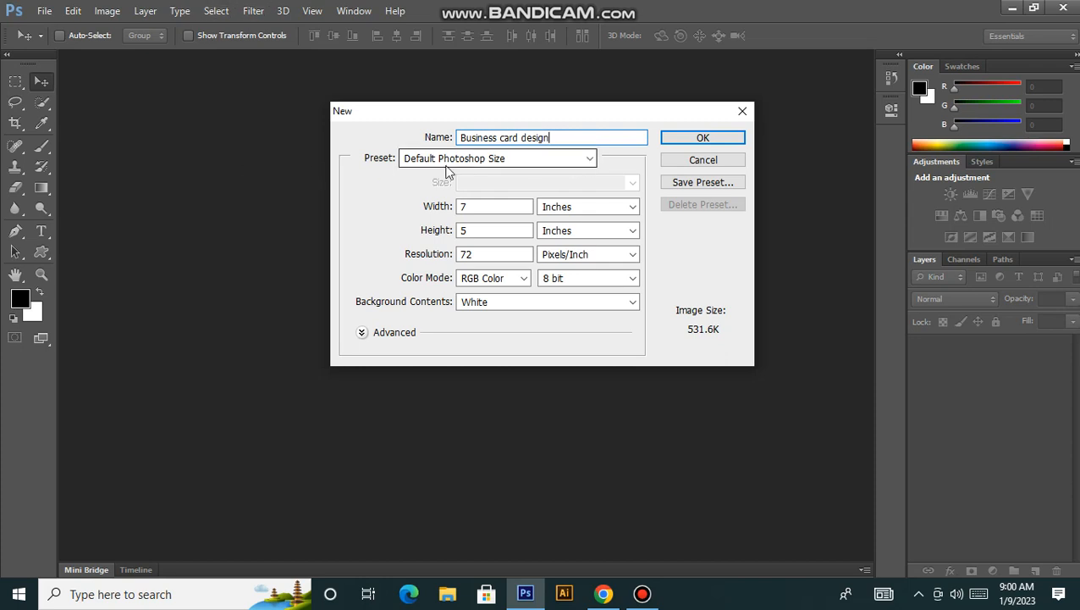
# Choose the Custom preset and set the document size to 3.5 inches wide by 2 inches high.
pyautogui.click(590, 158)
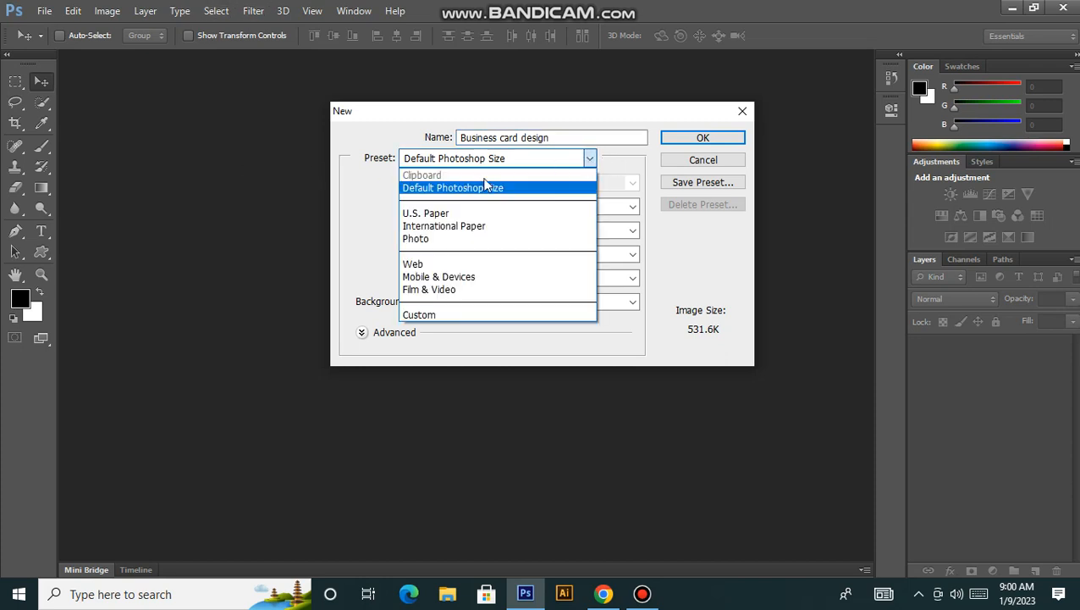
pyautogui.click(442, 314)
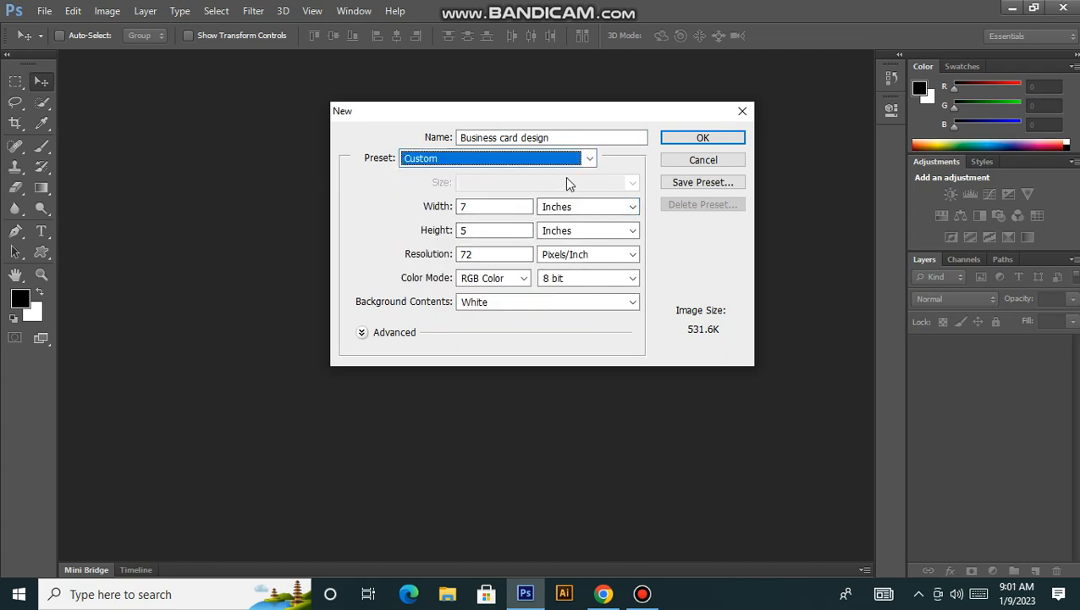
pyautogui.click(635, 207)
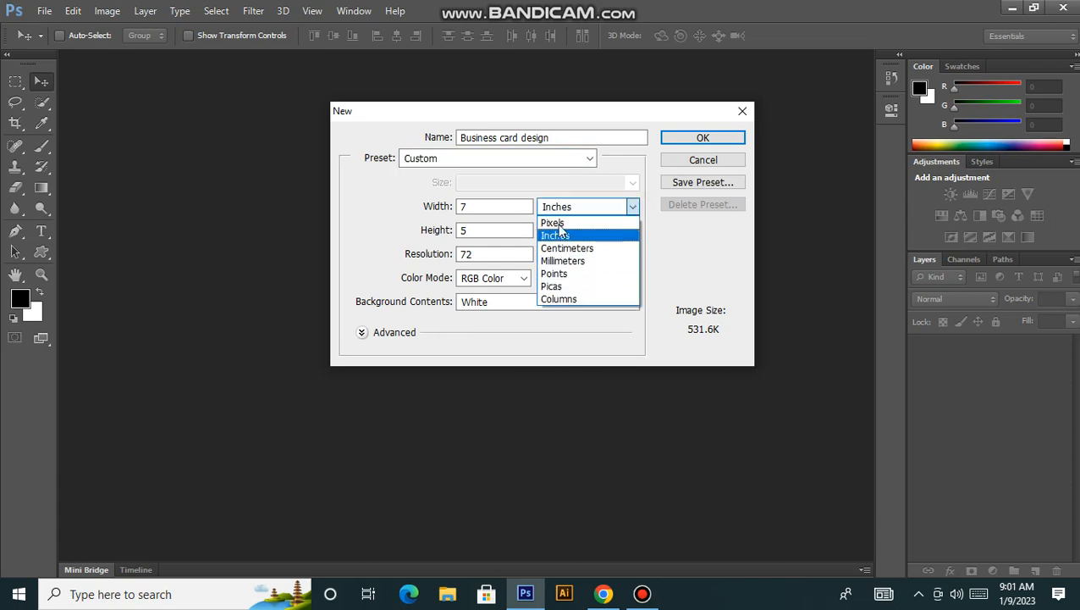
pyautogui.click(557, 236)
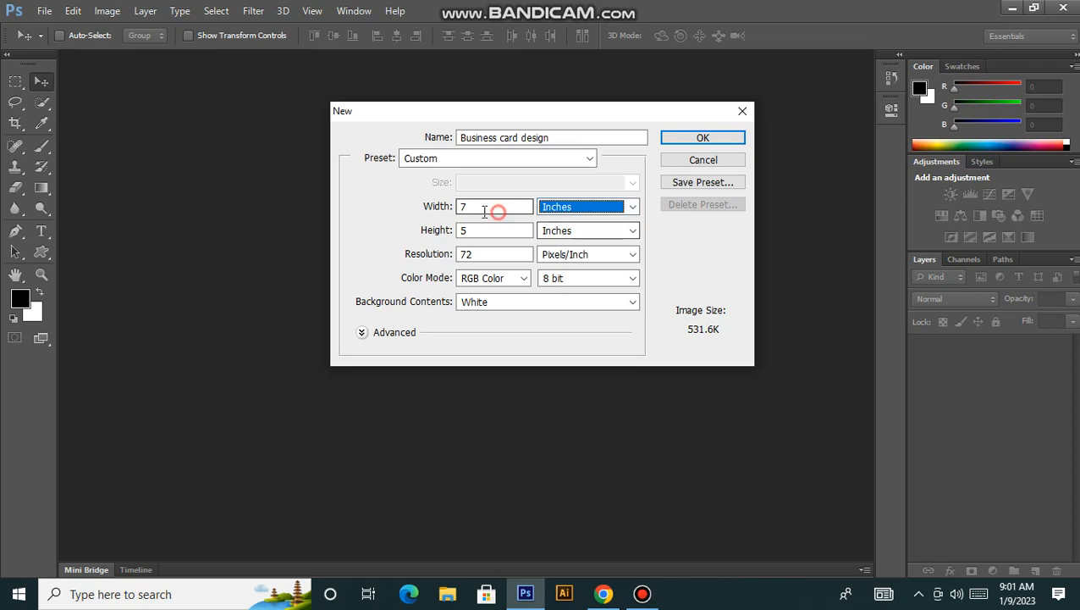
pyautogui.hotkey('shift', 'Tab')
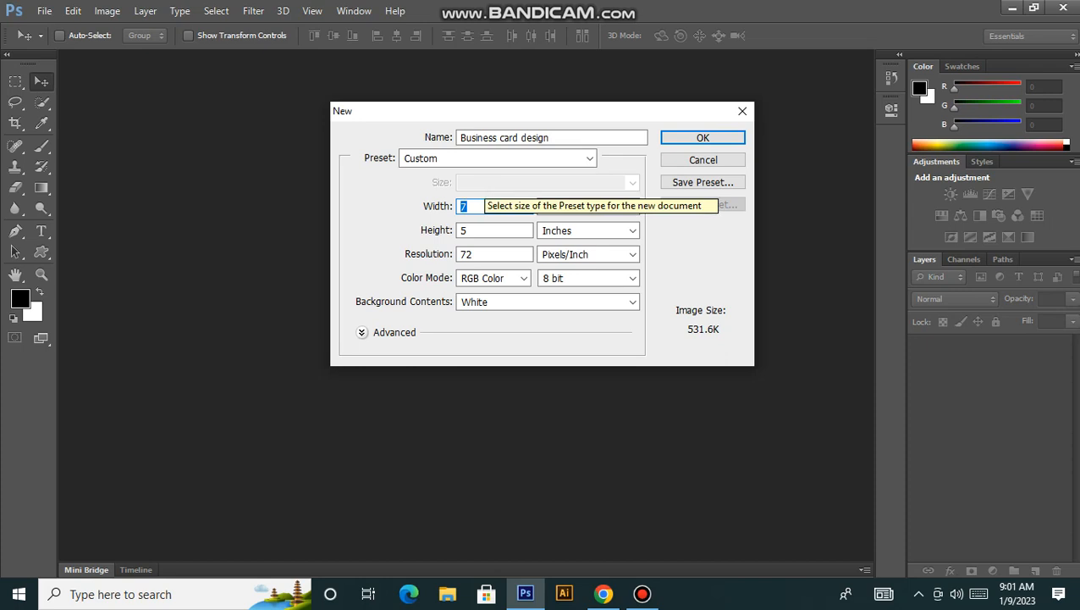
pyautogui.write('3')
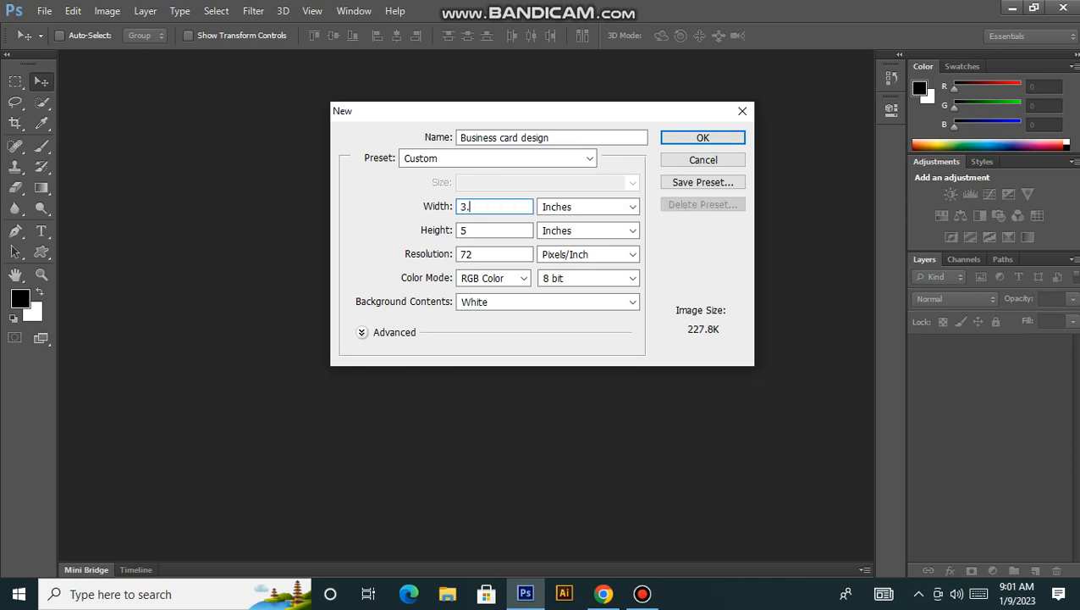
pyautogui.write('.5')
pyautogui.click(478, 232)
pyautogui.click(435, 239)
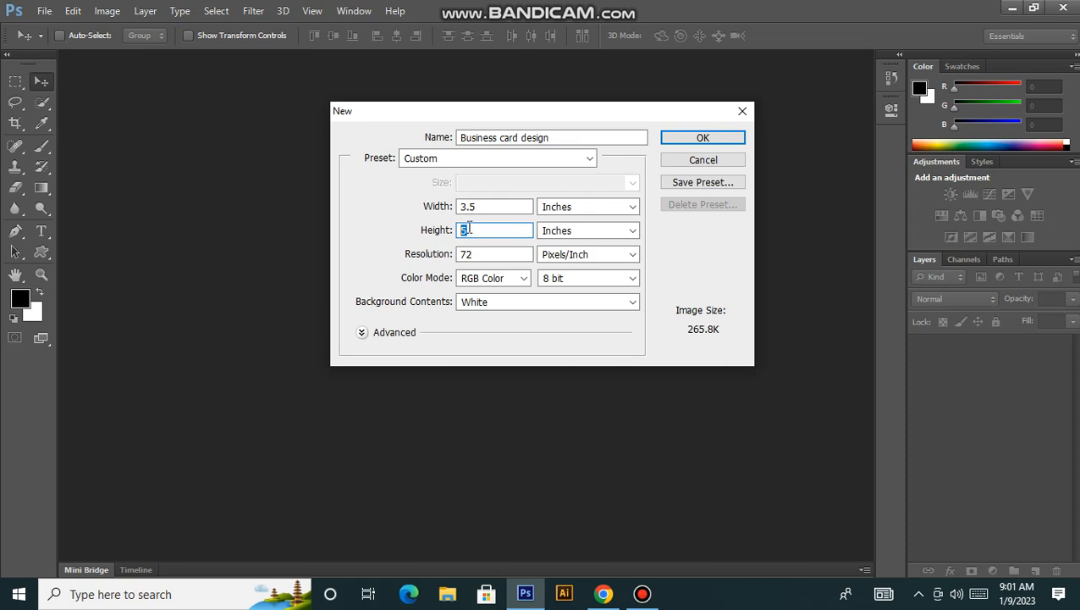
pyautogui.press('BackSpace')
pyautogui.write('2')
# Set the new document's color mode to CMYK Color and its resolution to 300 pixels/inch.
pyautogui.click(477, 252)
pyautogui.moveTo(477, 253); pyautogui.dragTo(438, 269)
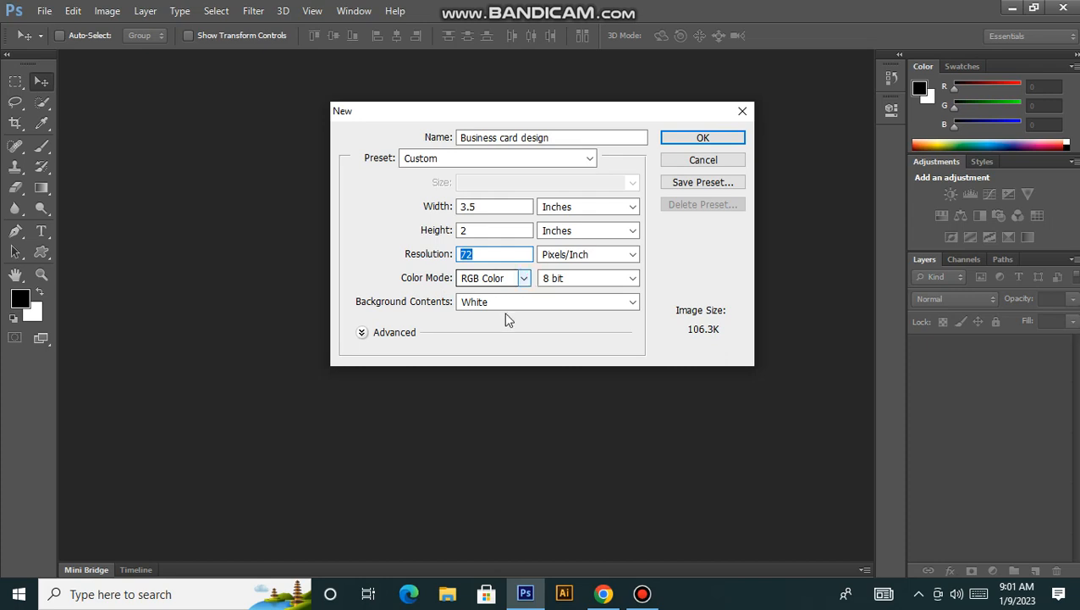
pyautogui.click(498, 278)
pyautogui.click(489, 332)
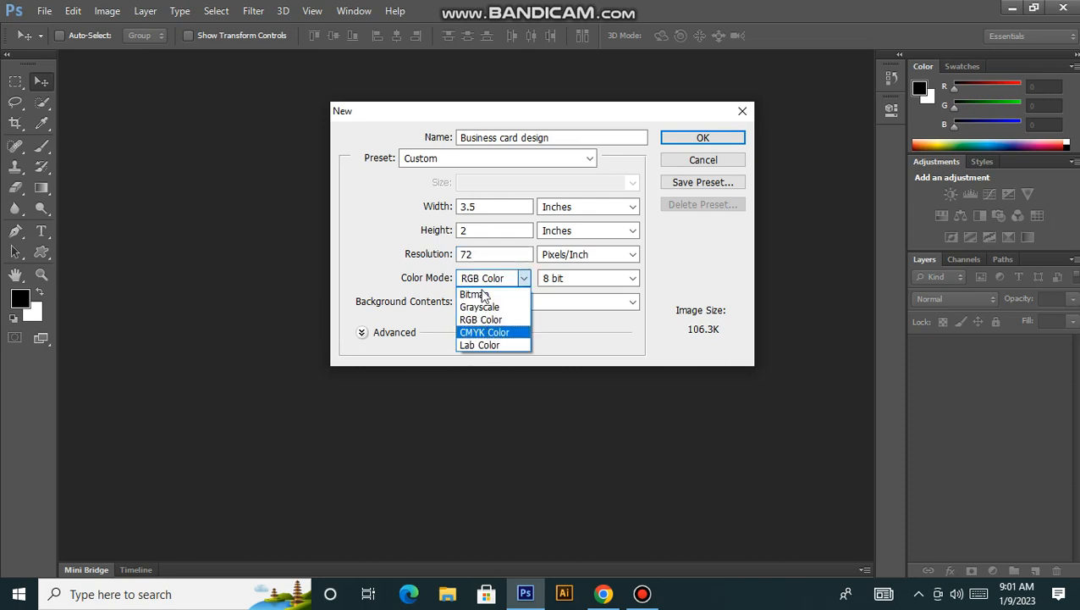
pyautogui.click(476, 254)
pyautogui.moveTo(476, 254); pyautogui.dragTo(445, 261)
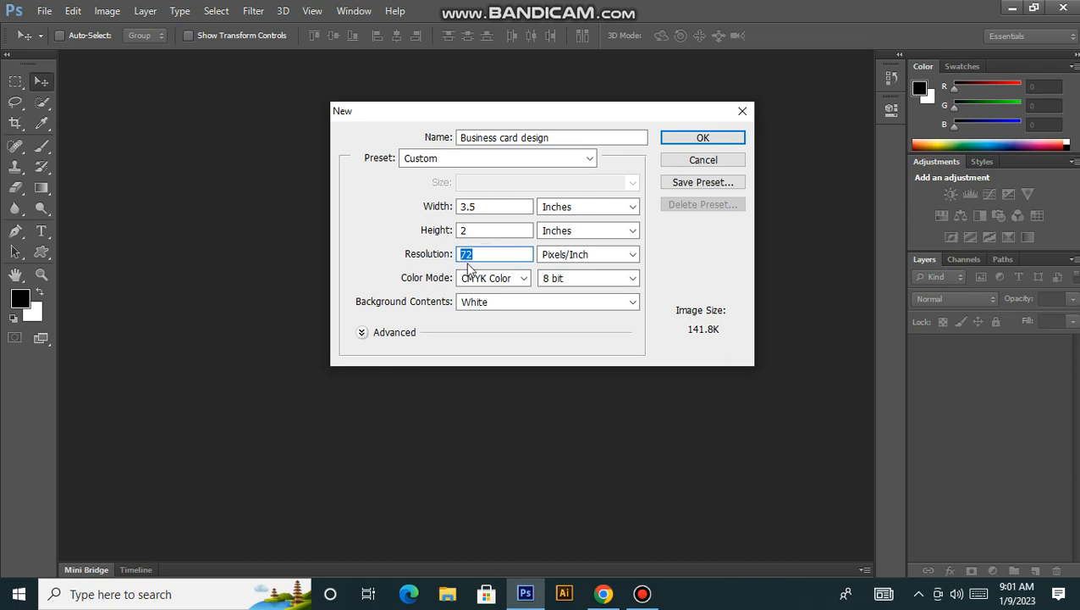
pyautogui.write('300')
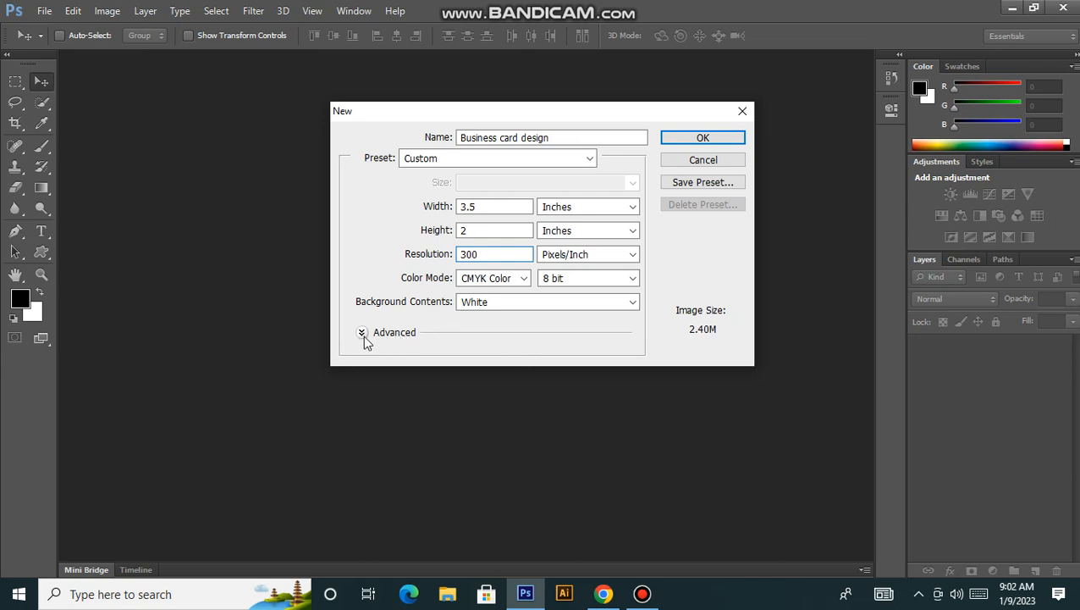
# Expand the advanced document settings, keep the resolution at 300 pixels/inch, and create the document.
pyautogui.click(394, 340)
pyautogui.scroll(-1, 706, 147)
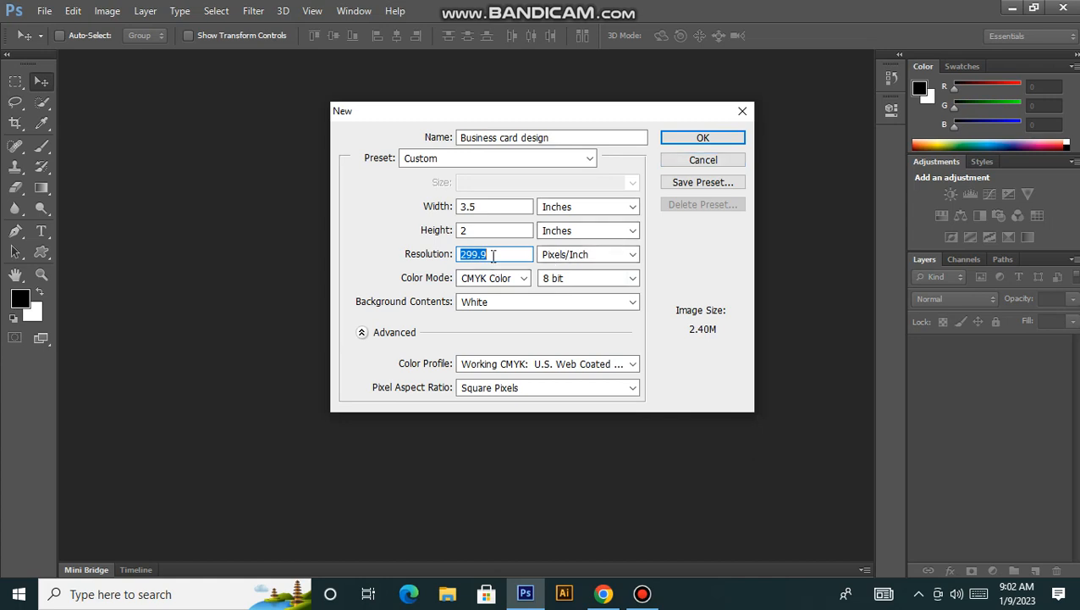
pyautogui.scroll(1, 493, 255)
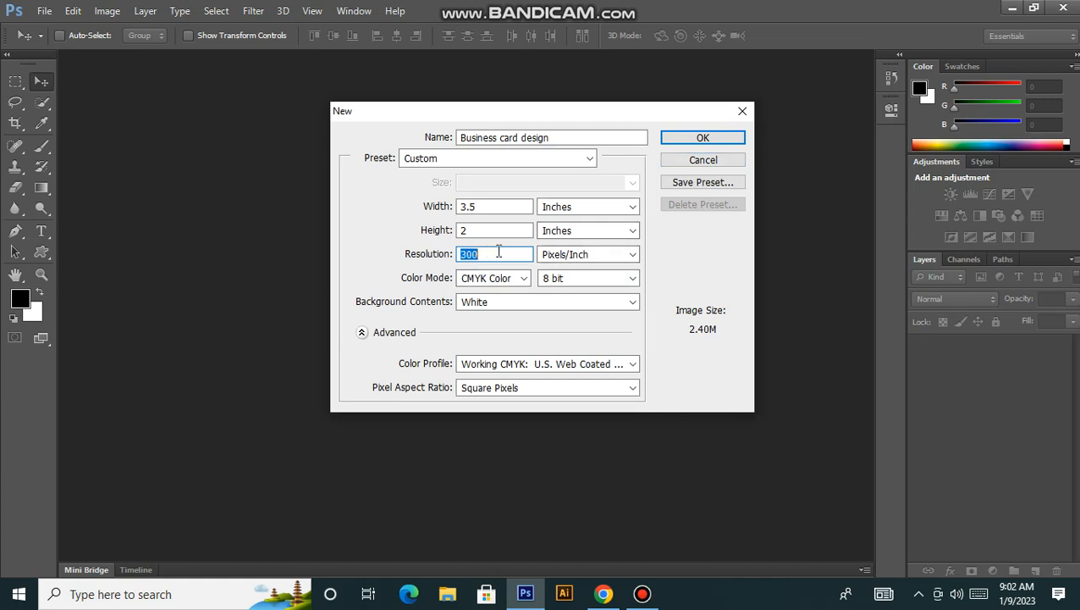
pyautogui.click(702, 140)
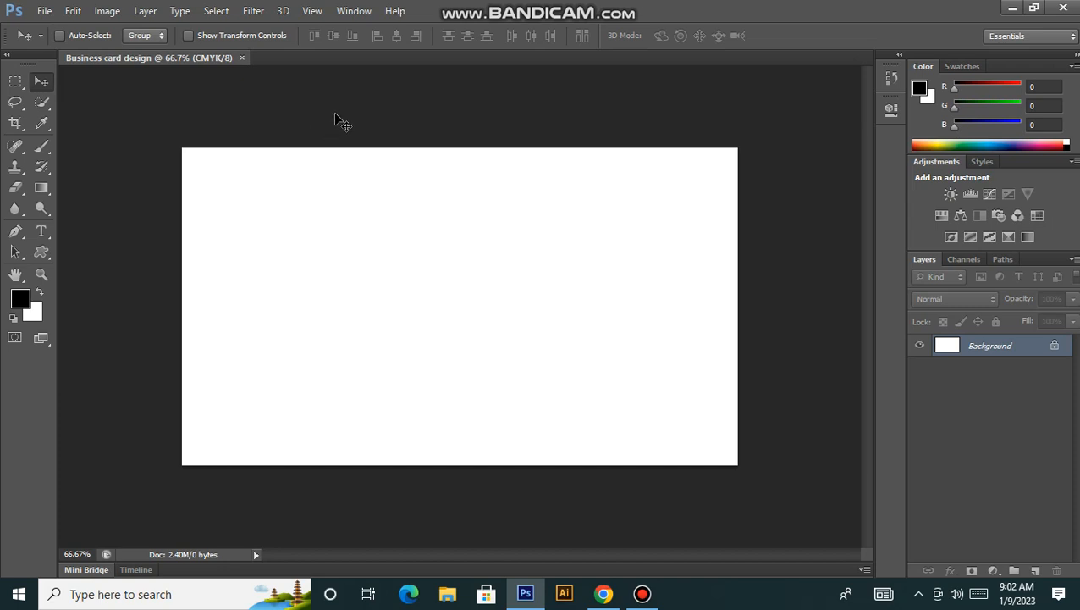
# Show the rulers and place guides along all four edges of the card.
pyautogui.hotkey('ctrl', 'r')
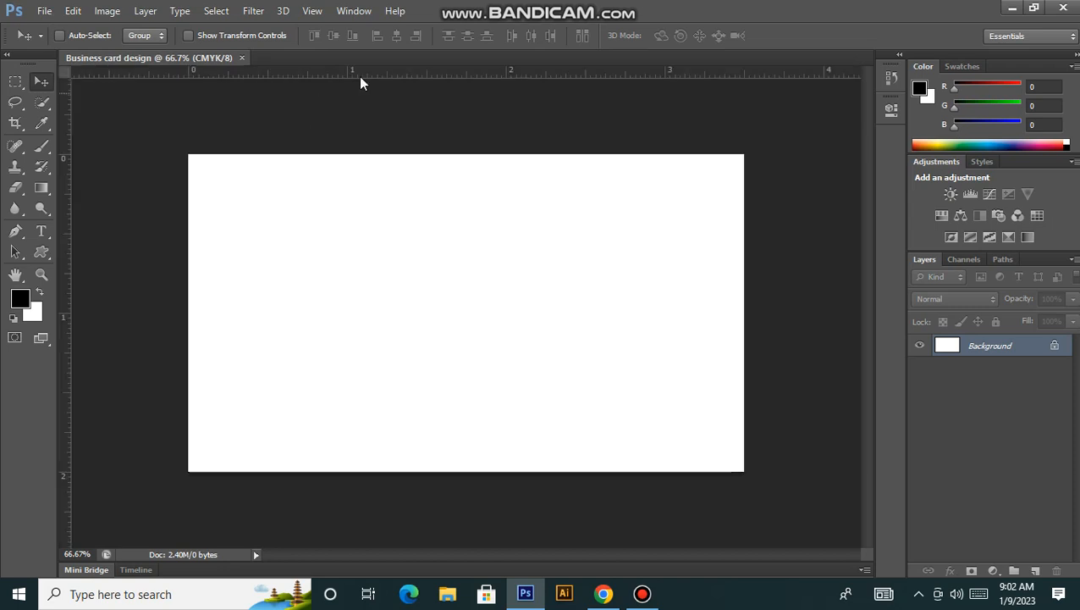
pyautogui.moveTo(357, 75); pyautogui.dragTo(435, 128)
pyautogui.moveTo(471, 448); pyautogui.dragTo(548, 472)
pyautogui.moveTo(186, 239)
pyautogui.mouseDown()
pyautogui.moveTo(97, 227)
pyautogui.moveTo(748, 237)
pyautogui.mouseUp()
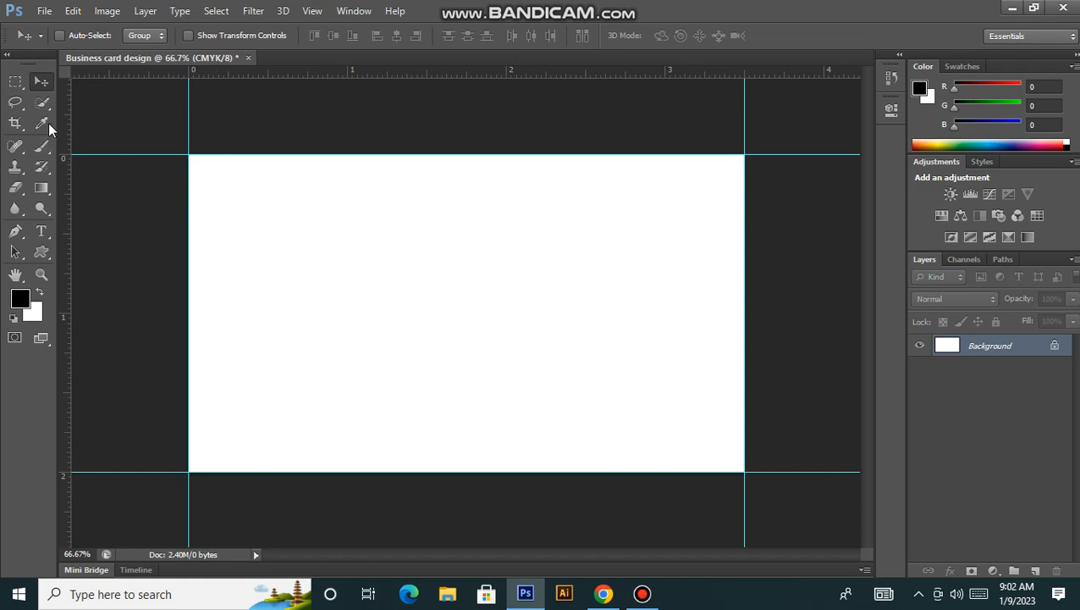
# Add the 12 pt text "sorry" in the upper-left area of the card.
pyautogui.click(41, 230)
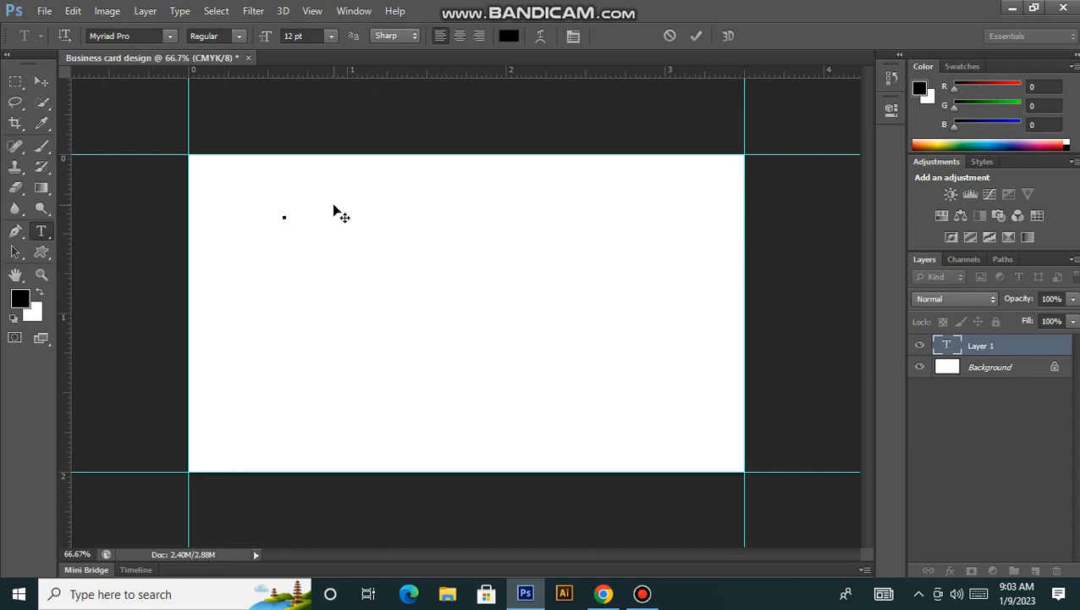
pyautogui.write('SO y')
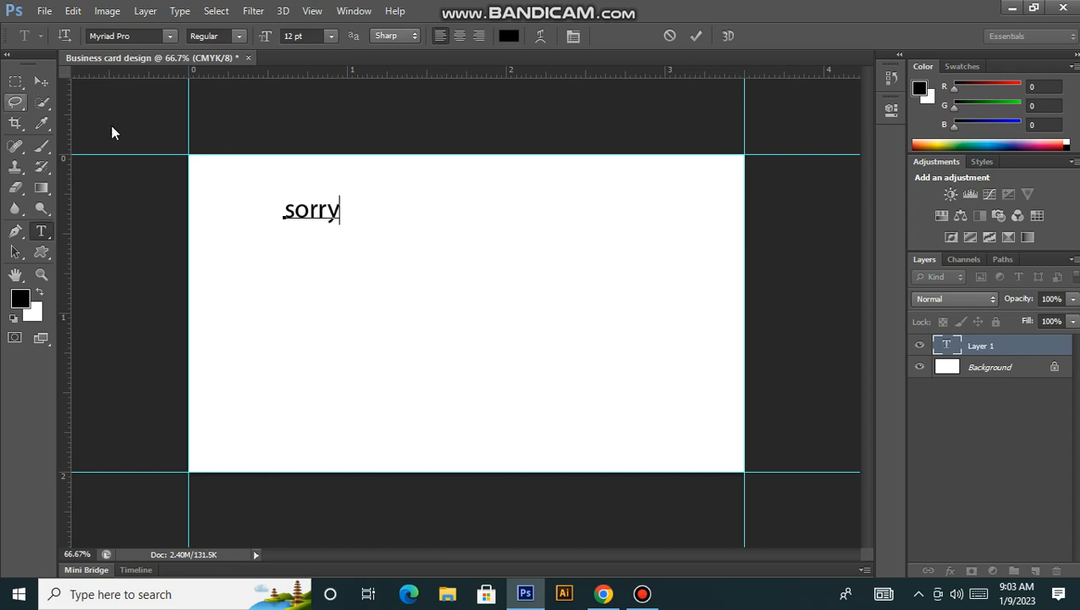
pyautogui.click(305, 213)
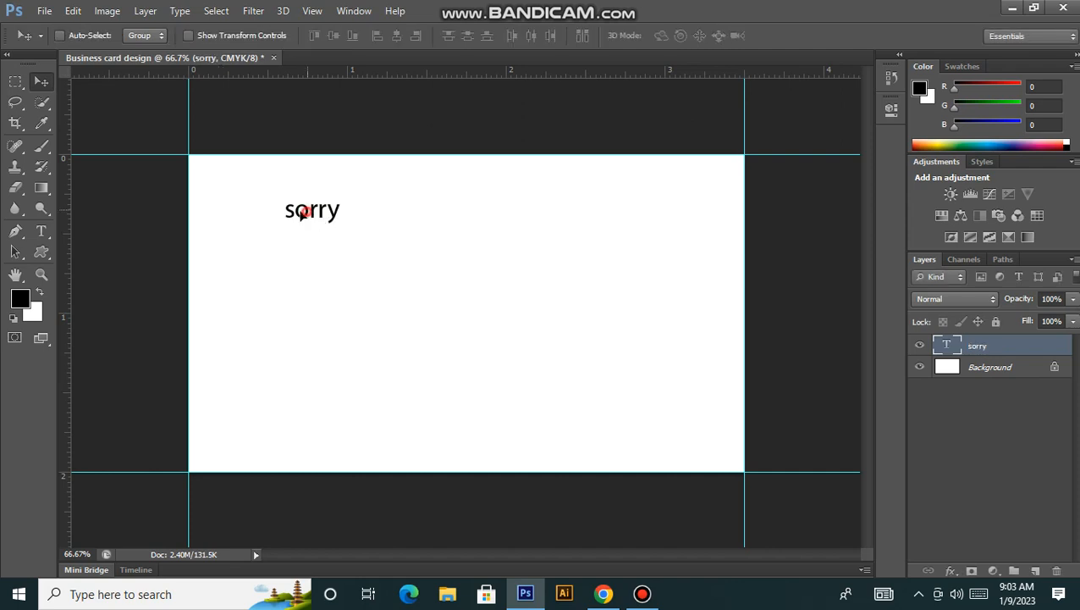
# Try the "sorry" text near the card's left and right edges, undo its duplicate, and place it right of the card's centre.
pyautogui.moveTo(301, 214); pyautogui.dragTo(225, 227)
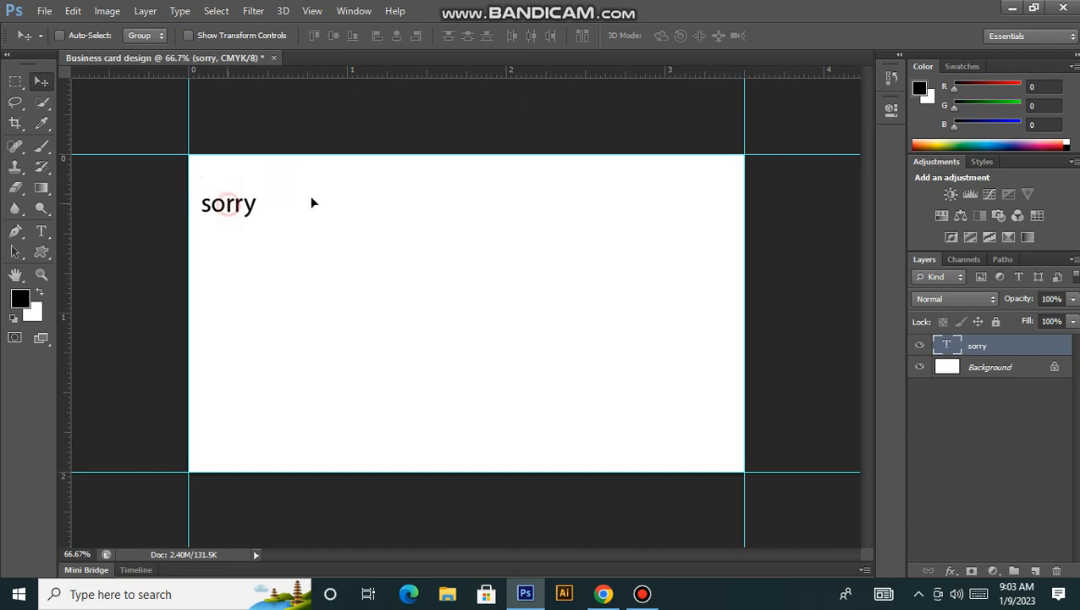
pyautogui.moveTo(567, 250); pyautogui.dragTo(709, 287)
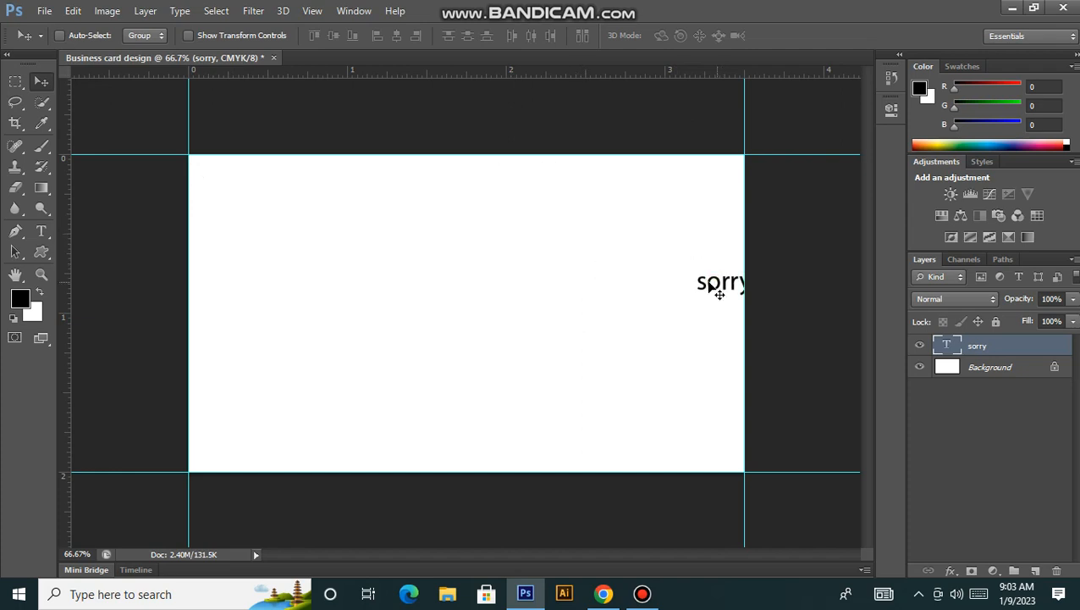
pyautogui.moveTo(716, 282); pyautogui.dragTo(292, 293)
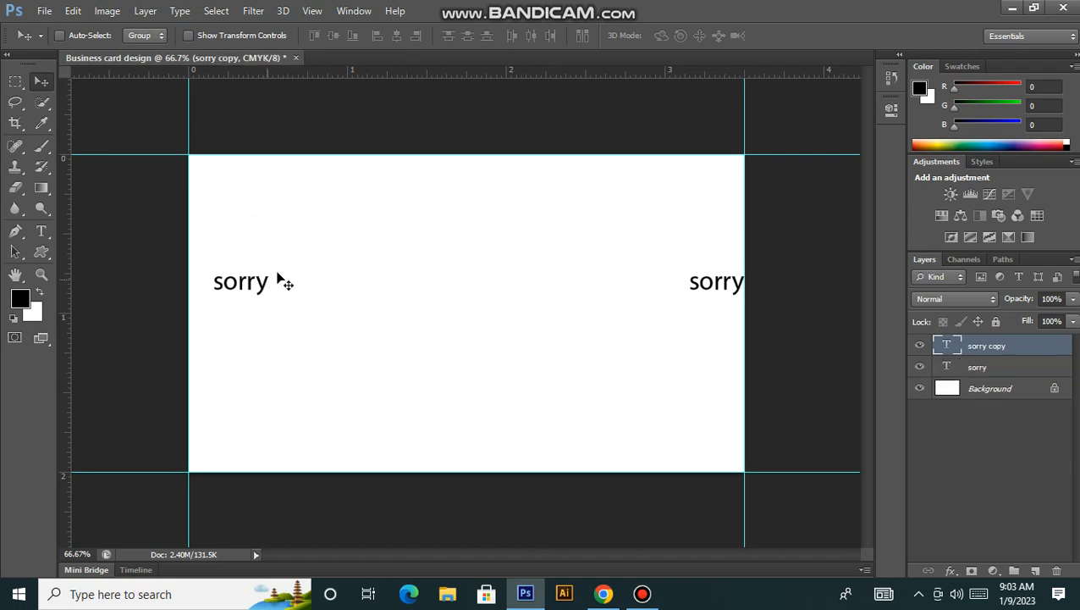
pyautogui.hotkey('ctrl', 'z')
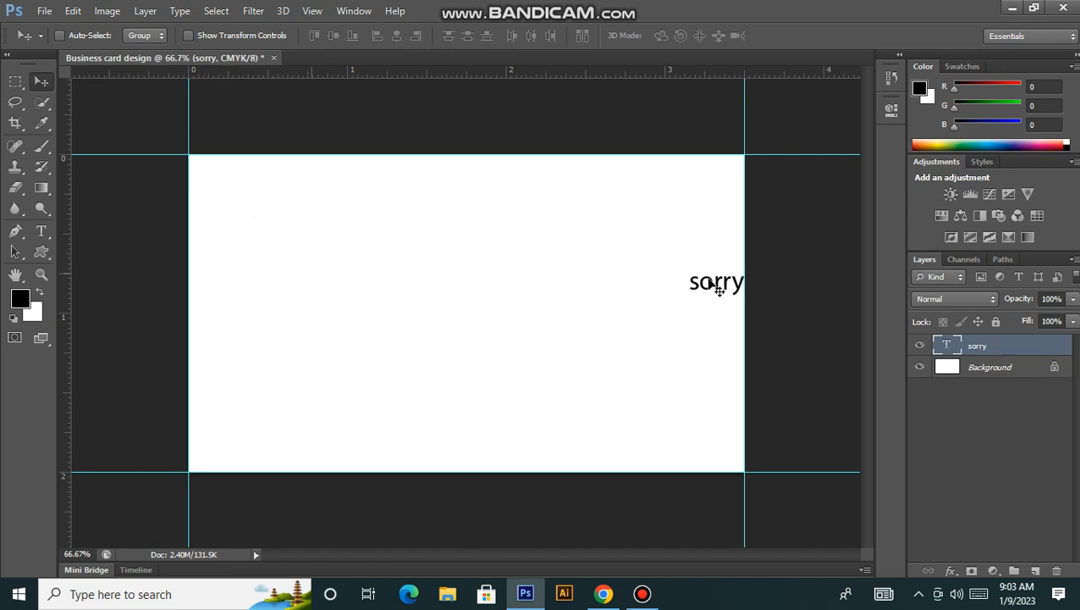
pyautogui.moveTo(718, 288); pyautogui.dragTo(506, 225)
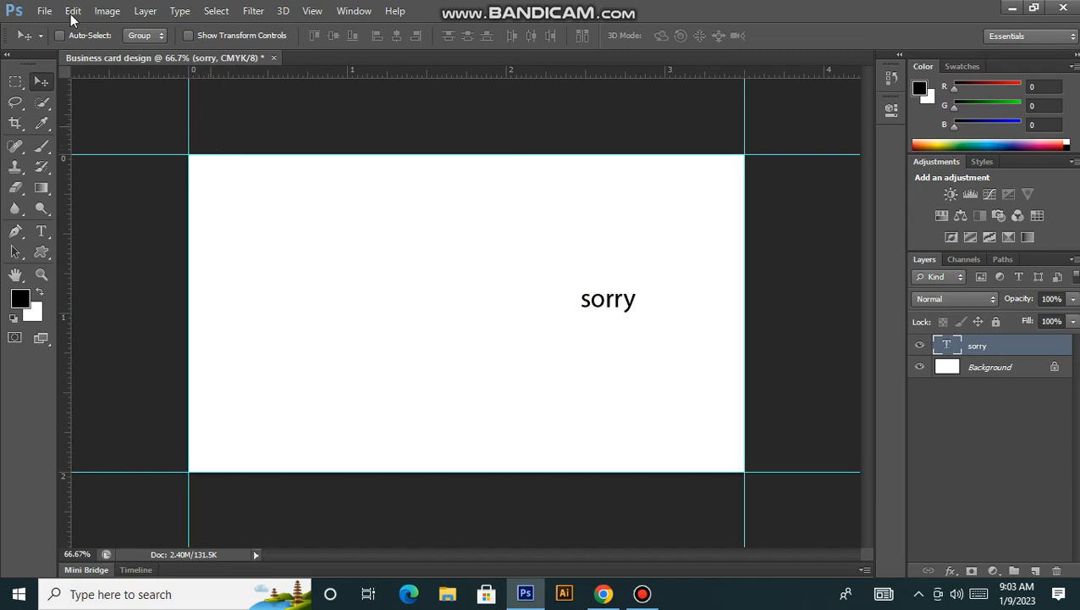
pyautogui.click(42, 11)
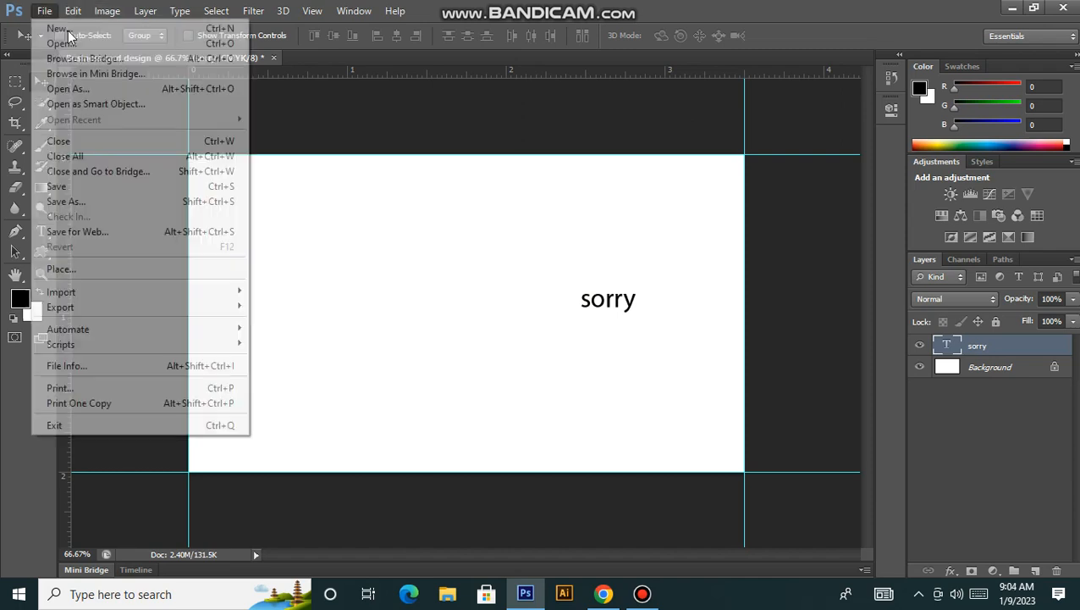
pyautogui.click(73, 11)
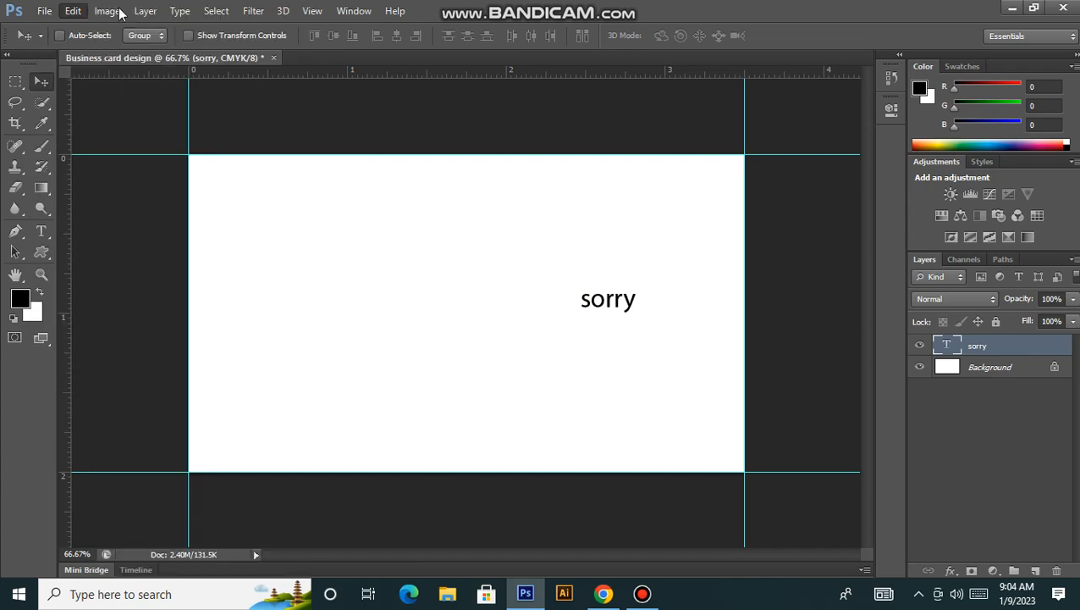
pyautogui.click(74, 13)
pyautogui.click(74, 12)
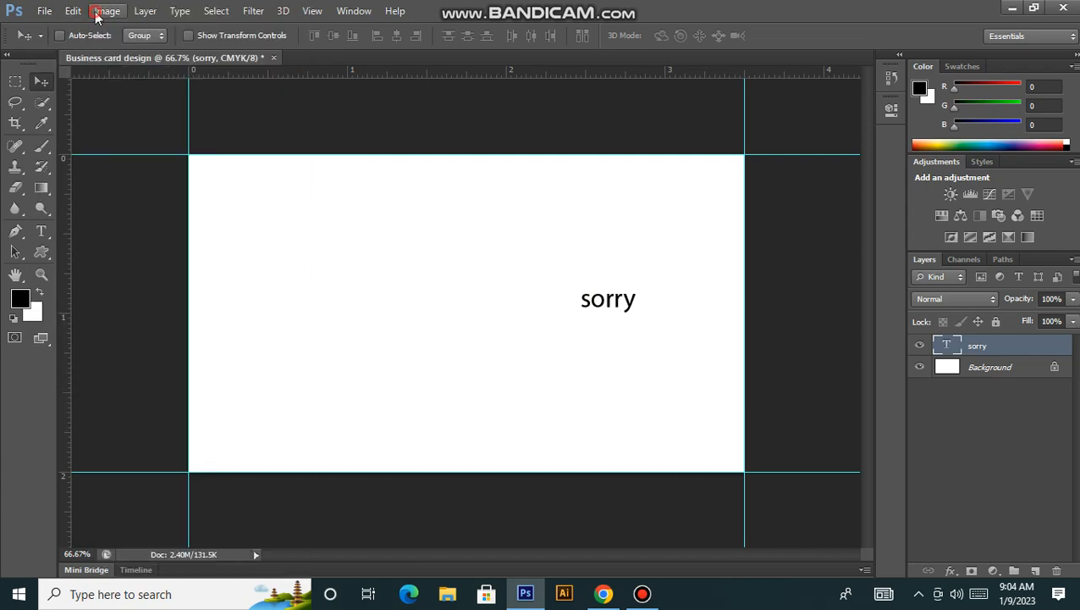
# Extend the canvas by a relative 0.25 inches in both width and height, keeping the centre anchor.
pyautogui.click(106, 12)
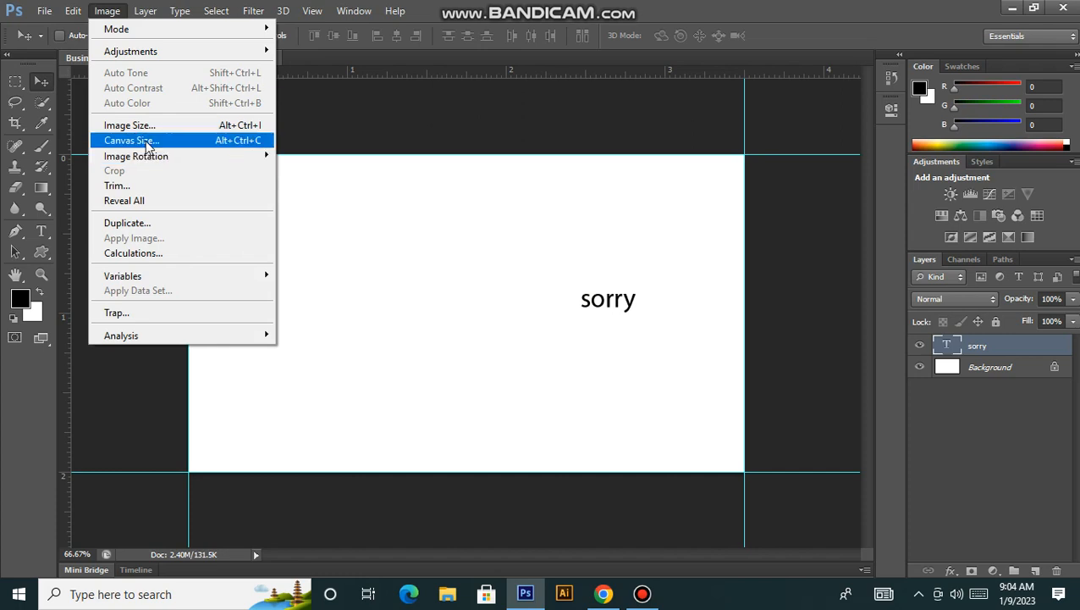
pyautogui.click(147, 142)
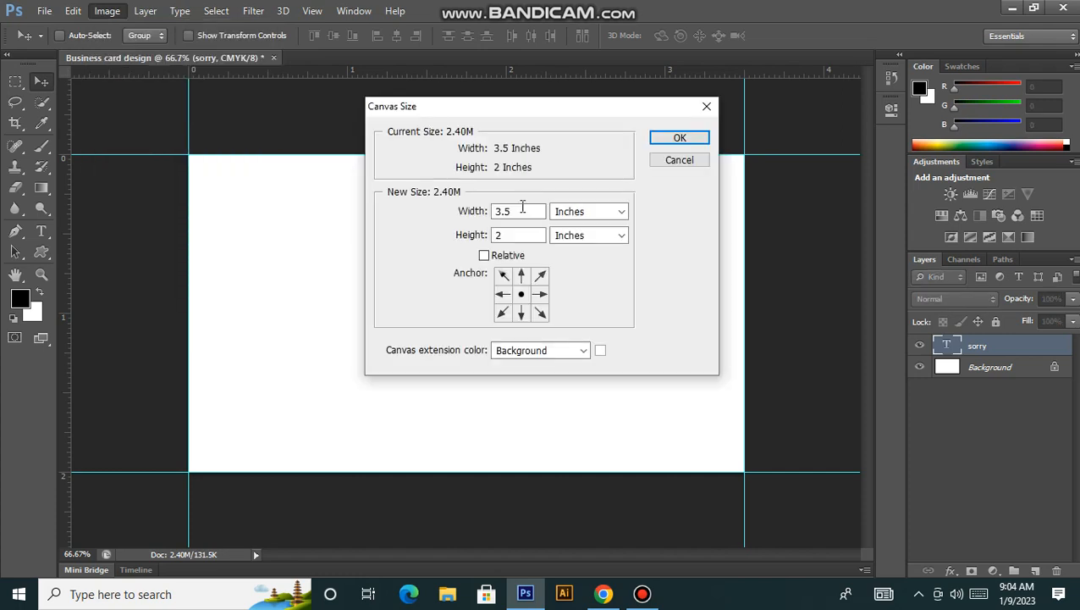
pyautogui.click(484, 256)
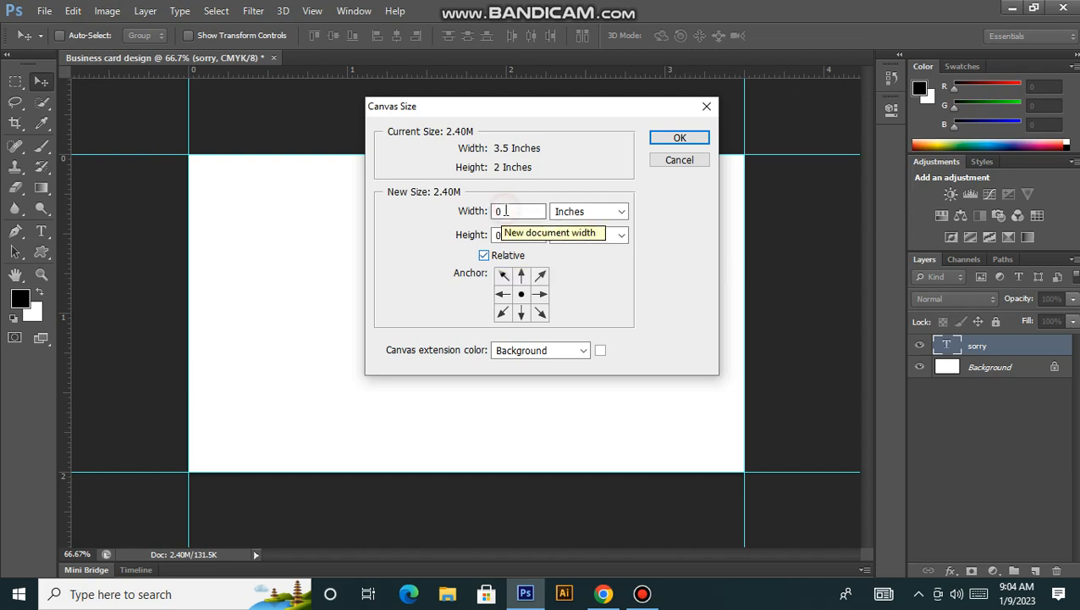
pyautogui.click(501, 212)
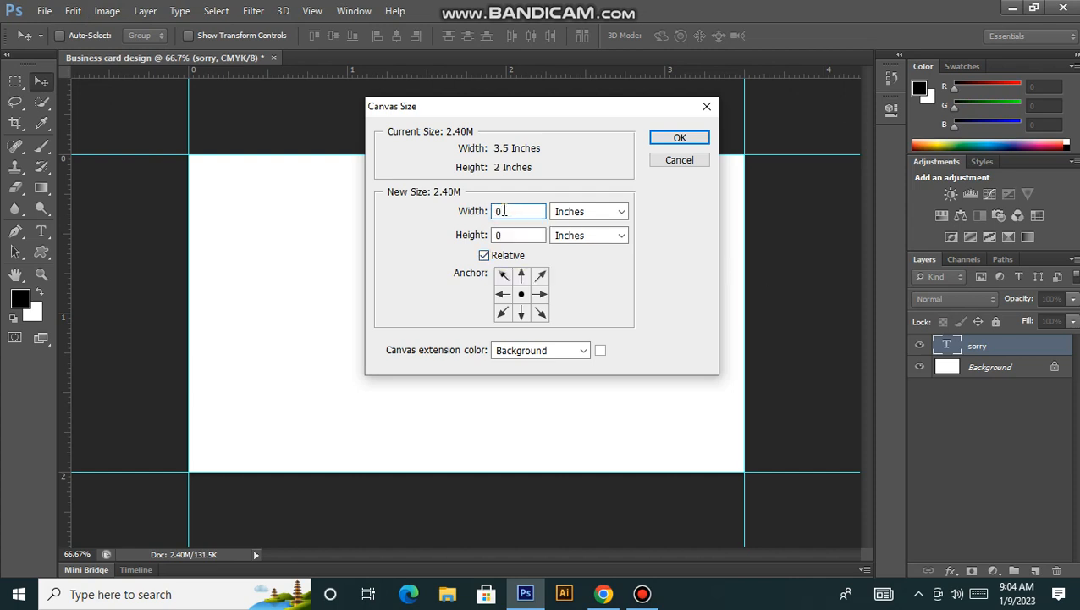
pyautogui.write('.25')
pyautogui.click(509, 240)
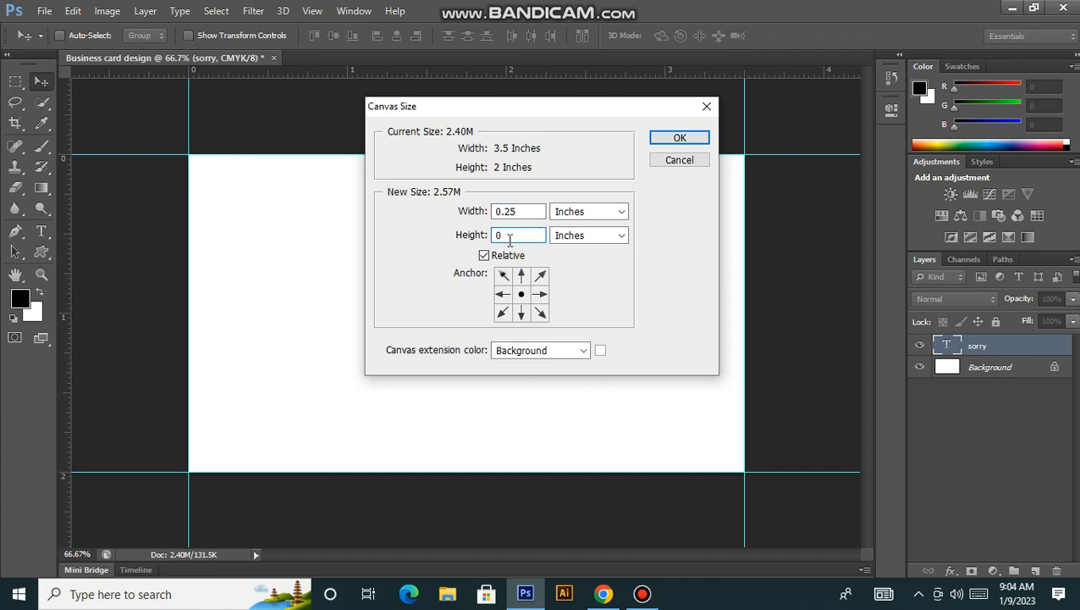
pyautogui.write('25')
pyautogui.click(500, 236)
pyautogui.write('.')
pyautogui.click(679, 141)
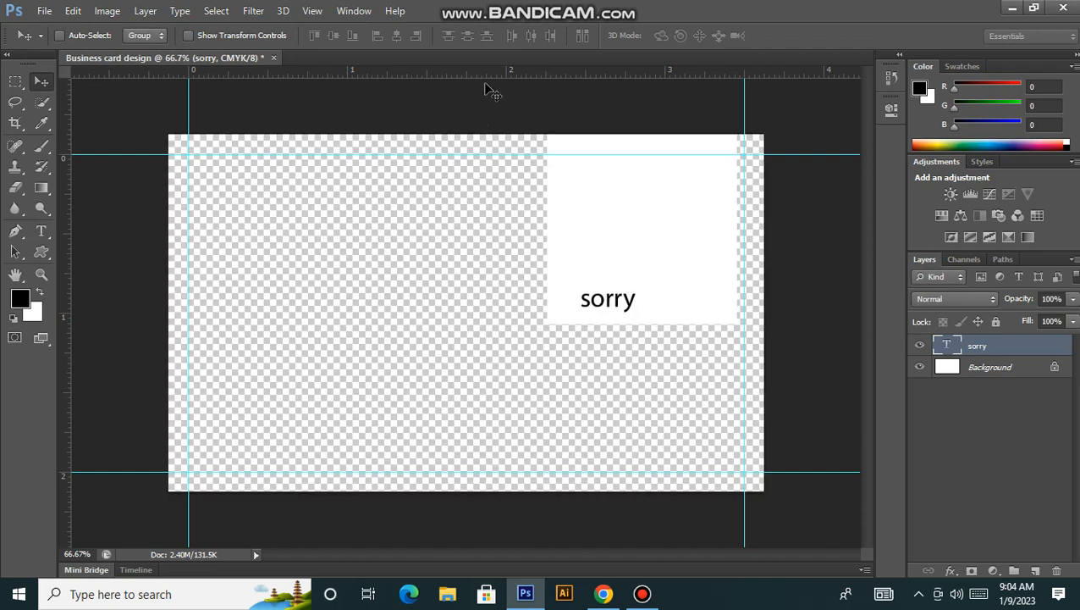
# Place guides along all four outer edges of the enlarged canvas to mark the bleed.
pyautogui.moveTo(505, 74); pyautogui.dragTo(547, 83)
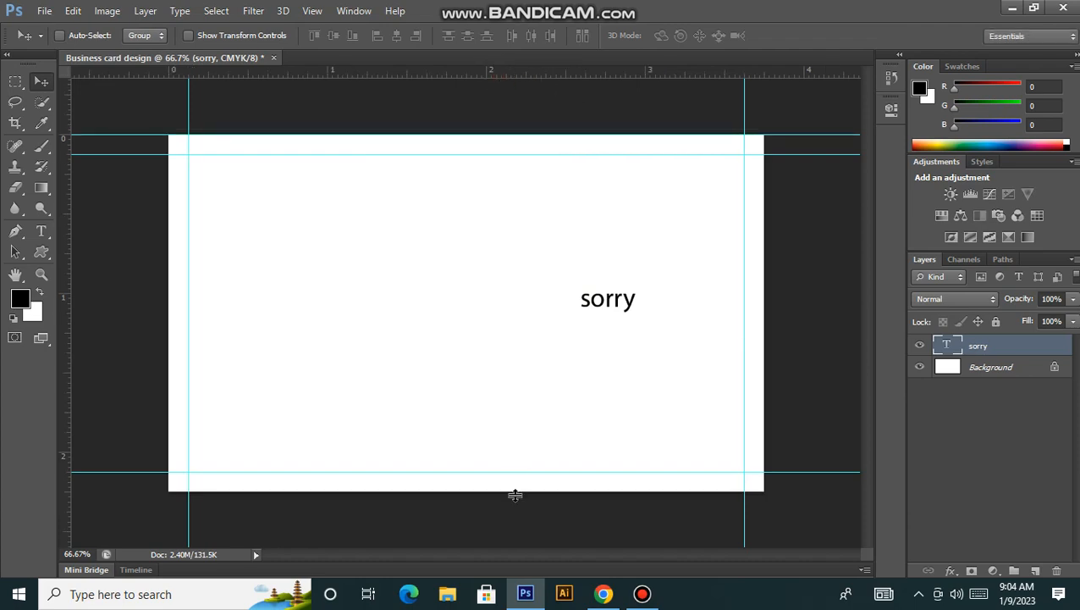
pyautogui.moveTo(514, 495); pyautogui.dragTo(529, 471)
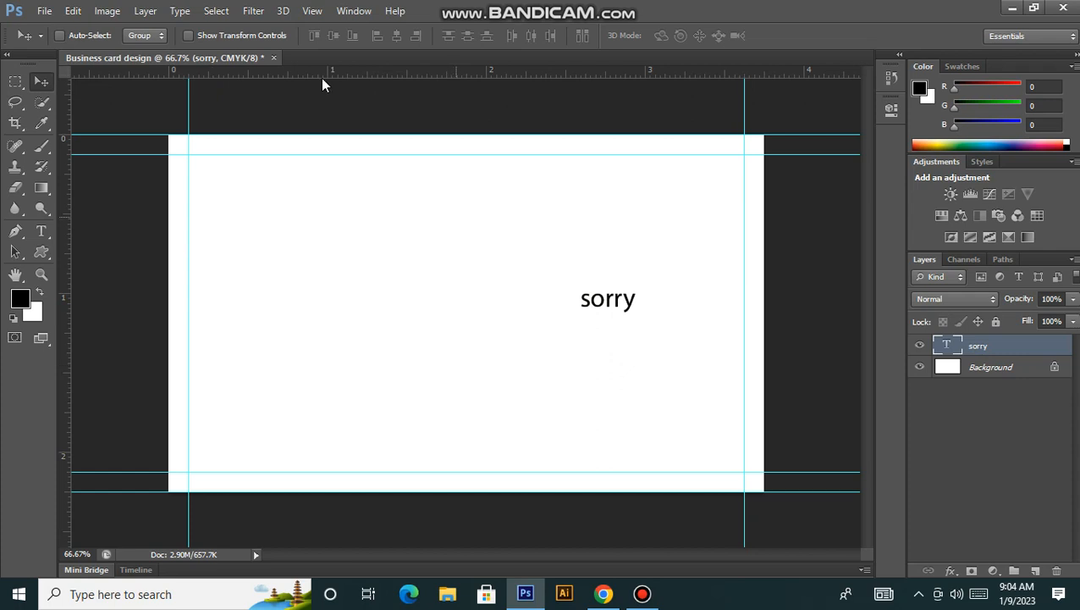
pyautogui.click(131, 254)
pyautogui.moveTo(168, 225); pyautogui.dragTo(168, 224)
pyautogui.moveTo(71, 242); pyautogui.dragTo(764, 261)
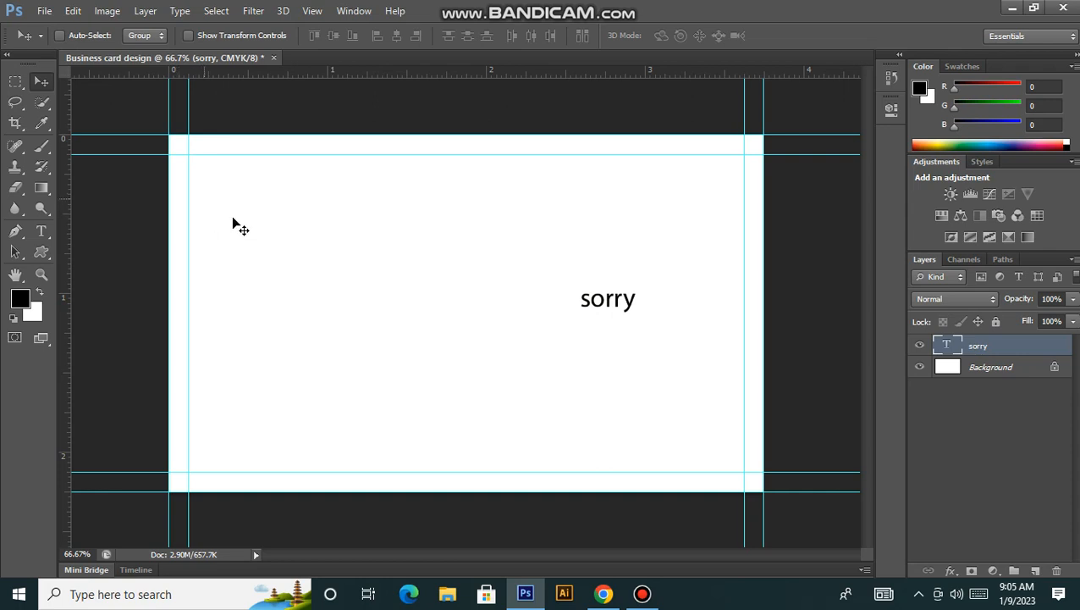
# Enable Zoom with Scroll Wheel in the general preferences and return to the Move tool.
pyautogui.click(74, 11)
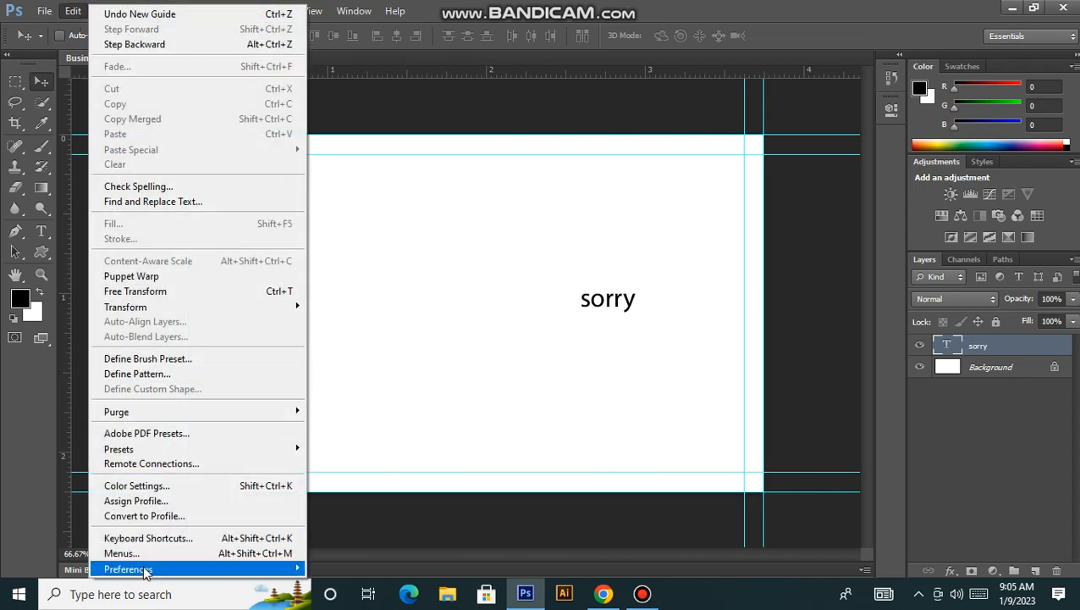
pyautogui.moveTo(141, 571)
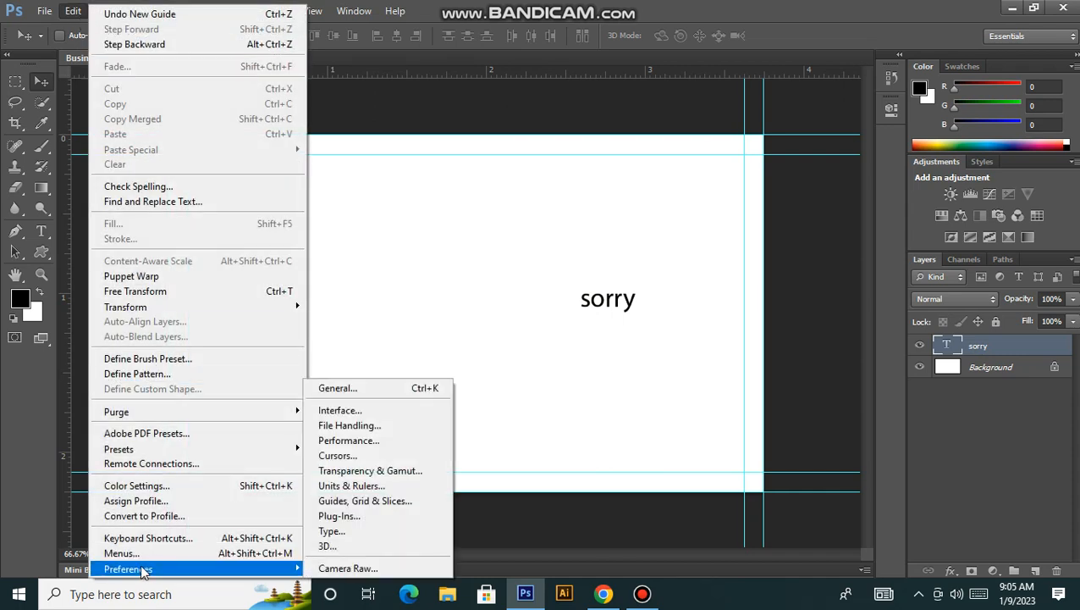
pyautogui.click(73, 14)
pyautogui.click(73, 13)
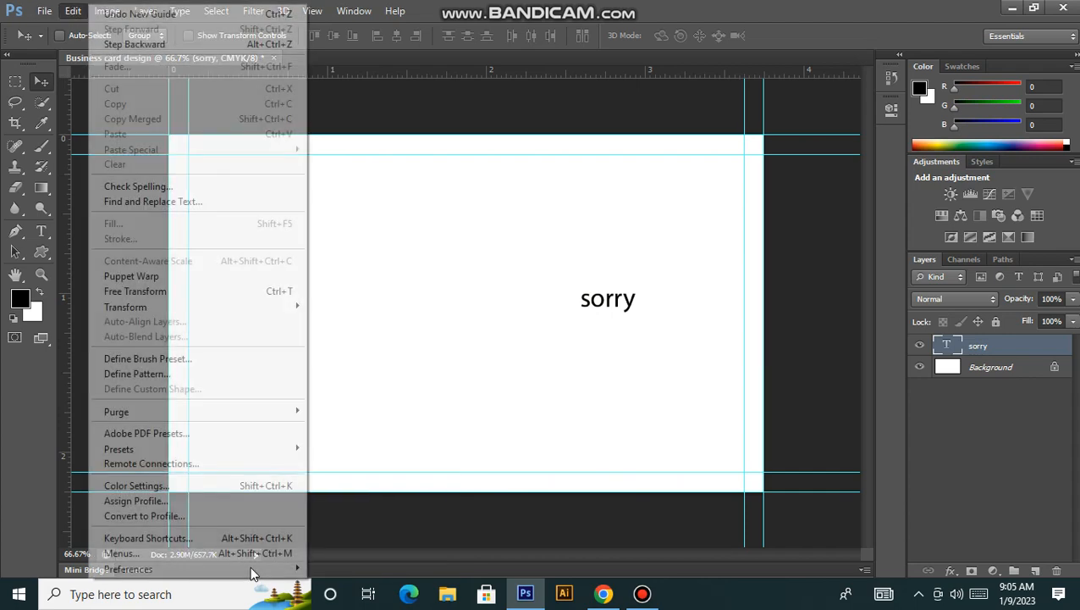
pyautogui.moveTo(205, 569)
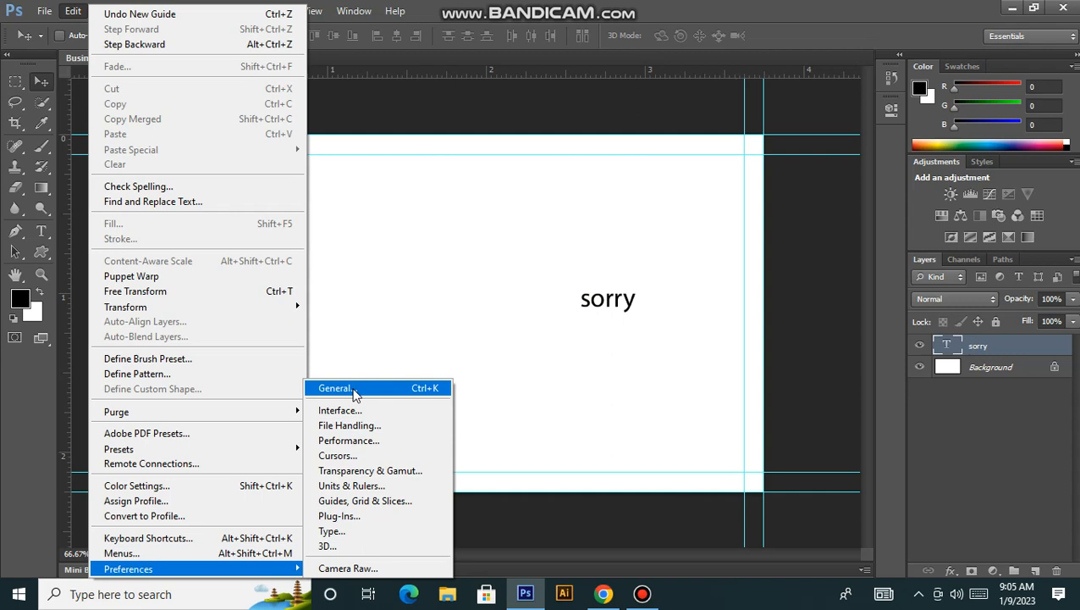
pyautogui.click(355, 392)
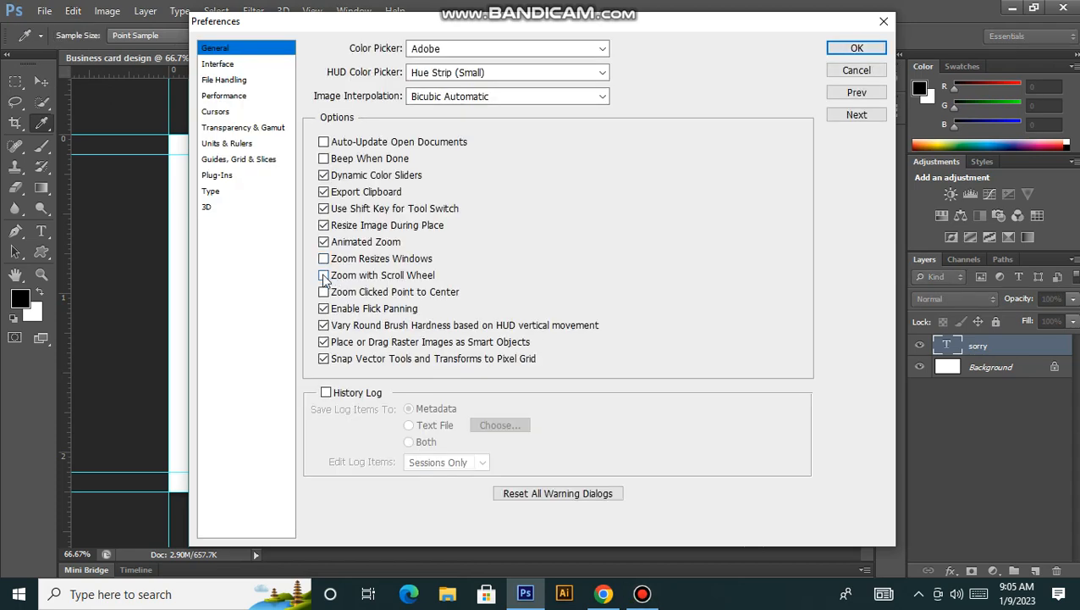
pyautogui.click(323, 276)
pyautogui.press('Return')
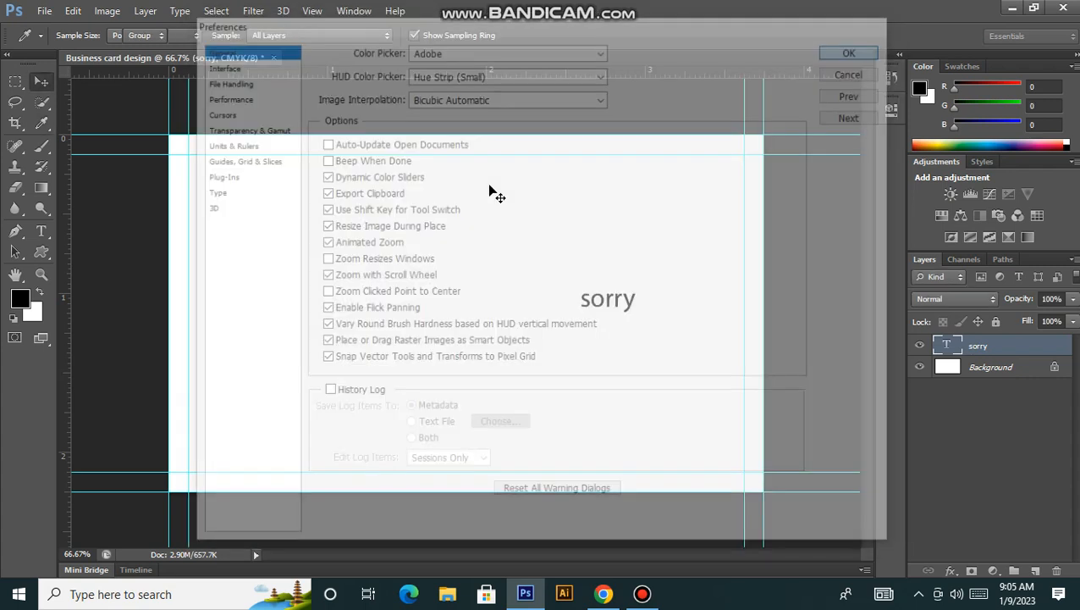
pyautogui.press('v')
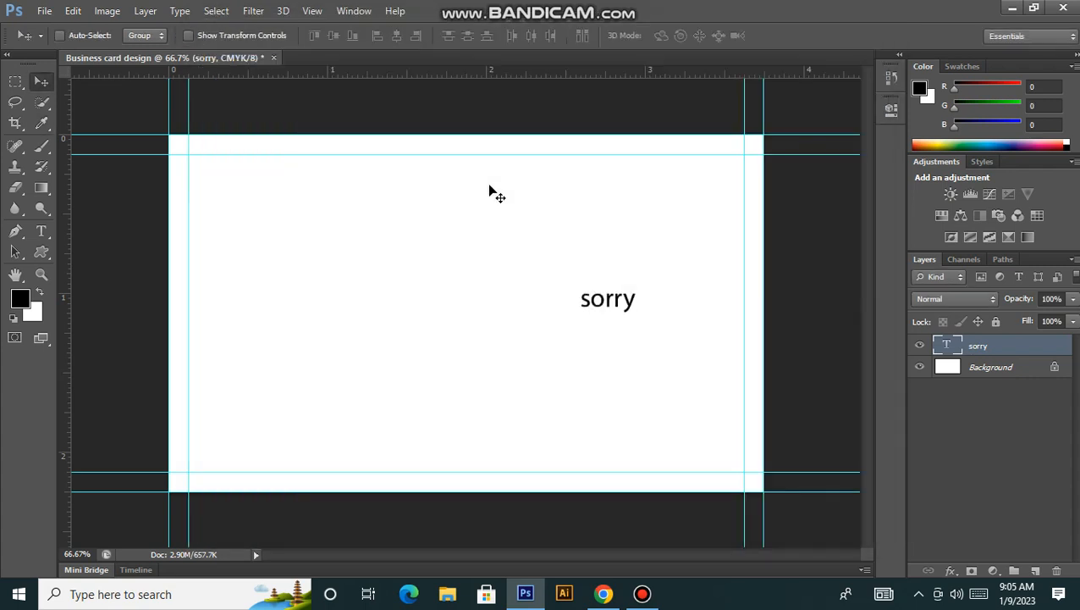
# Use a bleed-wide square selection inside the upper-left trim corner to place vertical and horizontal safe-margin guides along its inner edges.
pyautogui.click(18, 82)
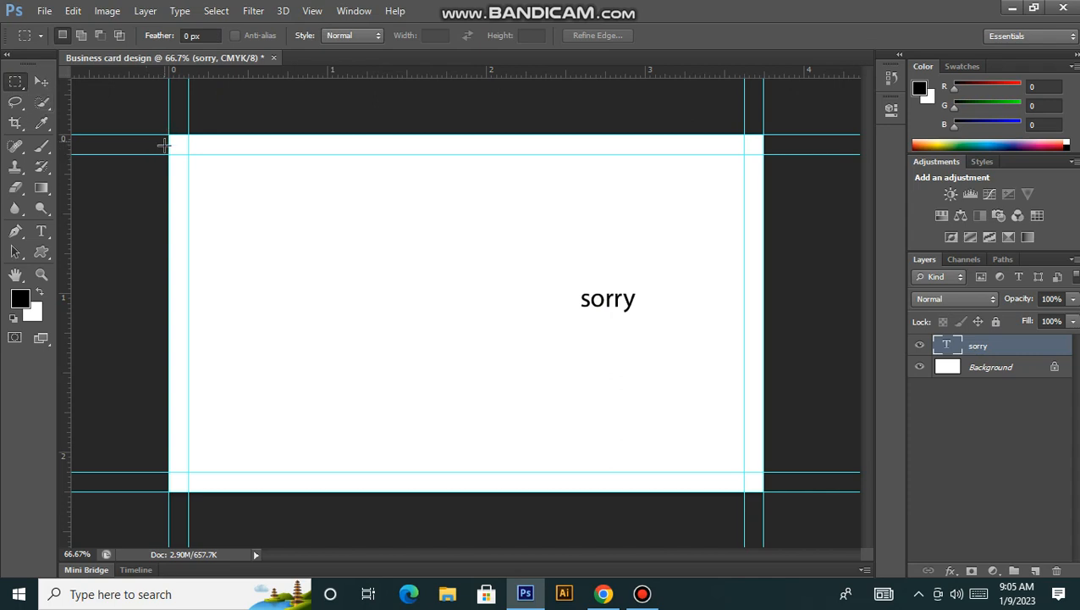
pyautogui.scroll(2, 99, 89)
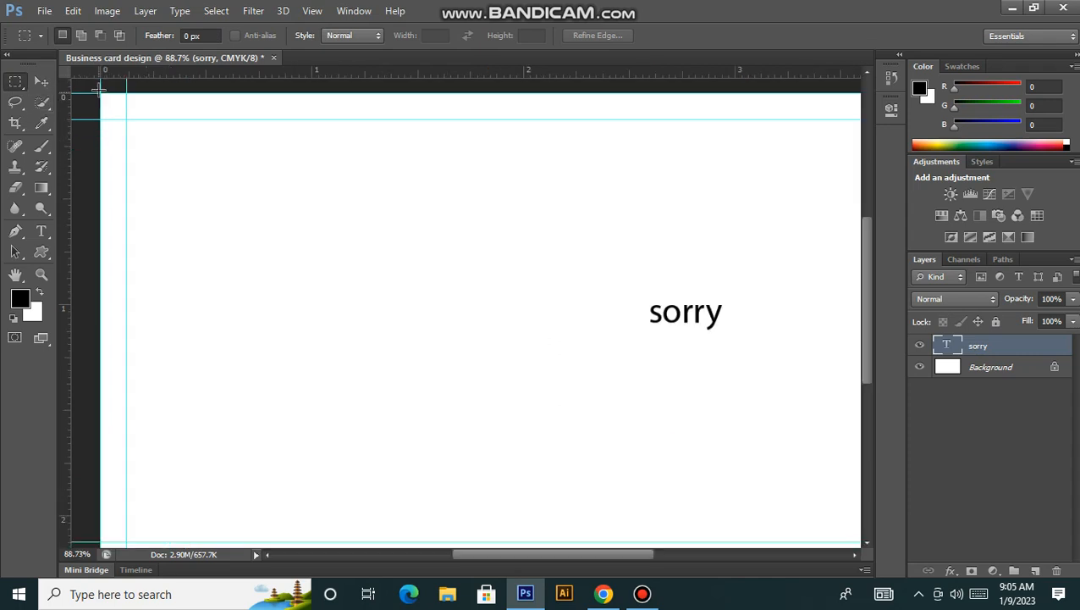
pyautogui.moveTo(102, 96); pyautogui.dragTo(159, 163)
pyautogui.click(127, 162)
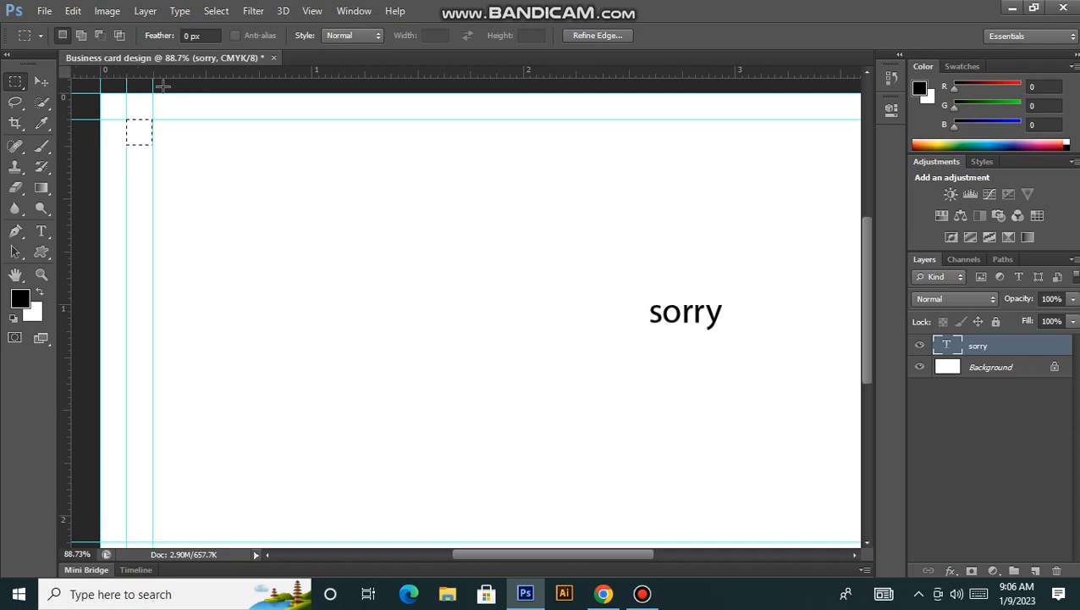
pyautogui.moveTo(173, 79); pyautogui.dragTo(173, 142)
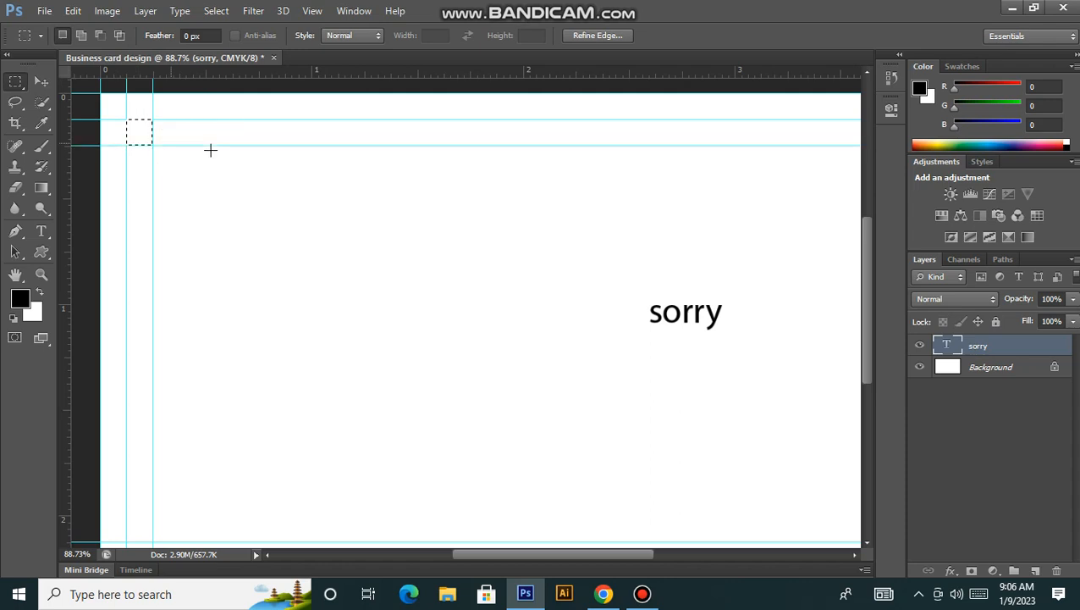
# Move the square selection into the lower-right trim corner, place safe-margin guides along its inner edges, and deselect.
pyautogui.scroll(-2, 169, 166)
pyautogui.moveTo(171, 149); pyautogui.dragTo(703, 450)
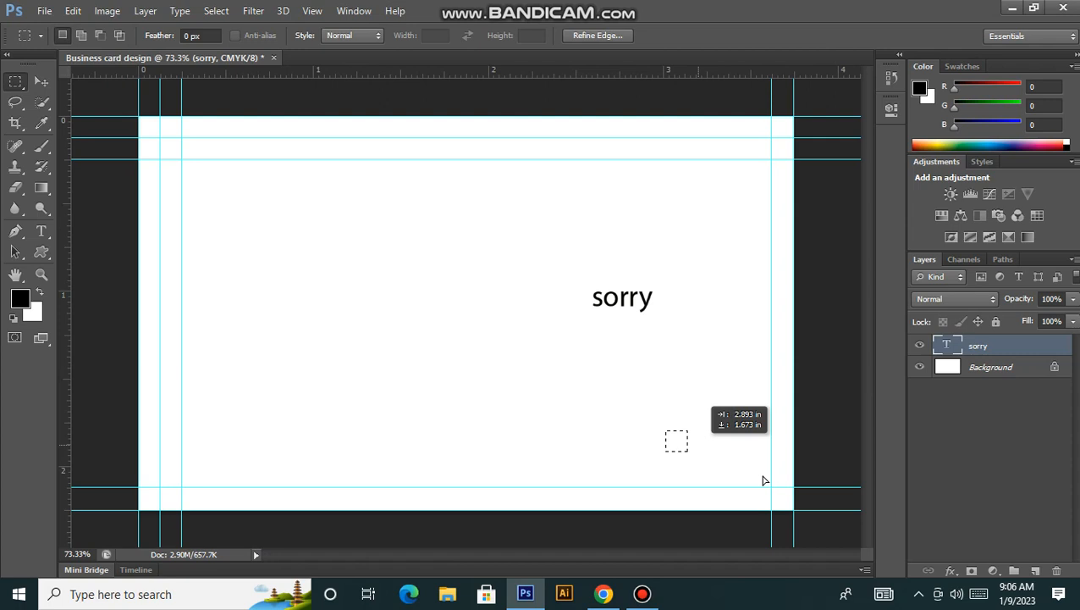
pyautogui.moveTo(763, 476); pyautogui.dragTo(764, 481)
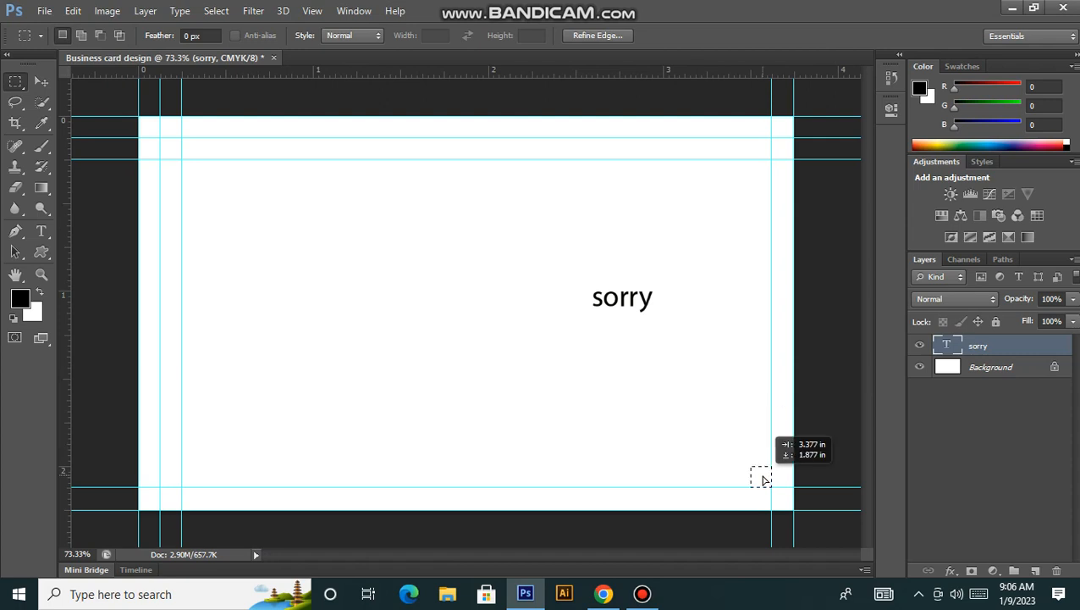
pyautogui.click(709, 73)
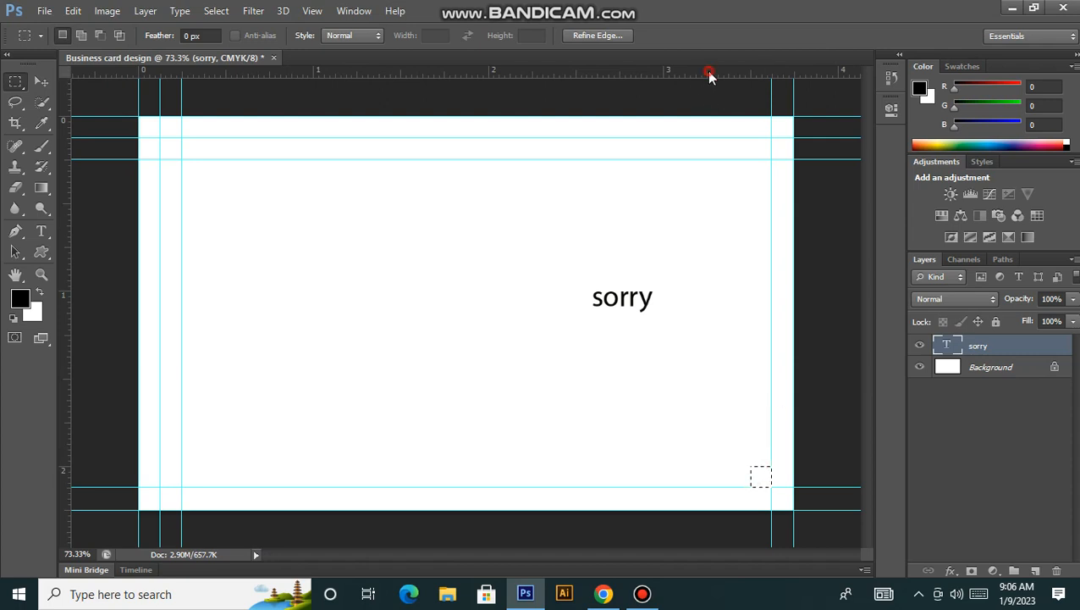
pyautogui.moveTo(710, 73); pyautogui.dragTo(737, 466)
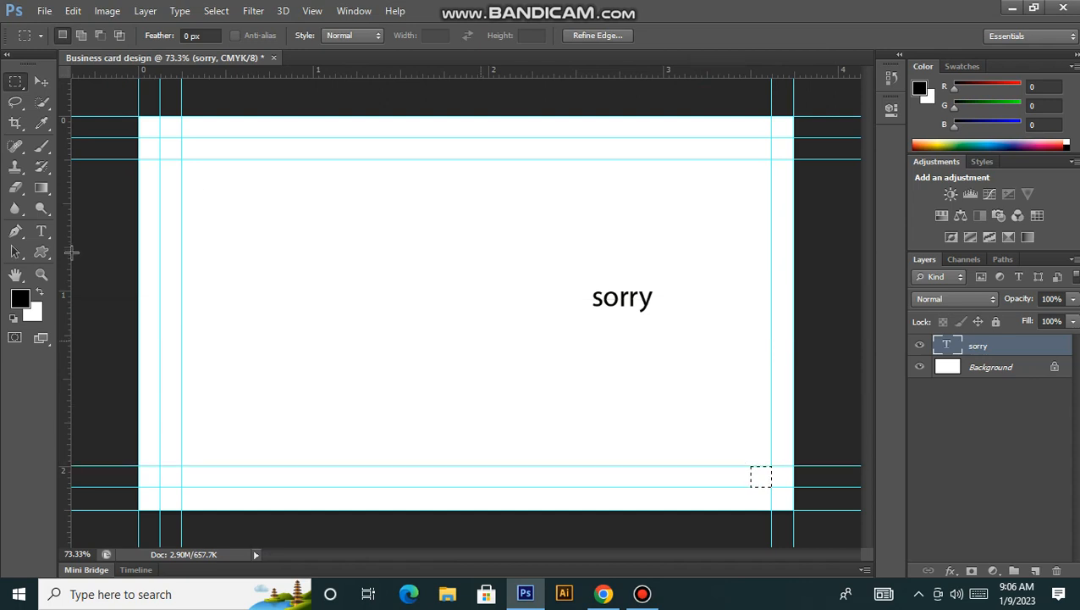
pyautogui.click(174, 313)
pyautogui.moveTo(453, 354); pyautogui.dragTo(751, 370)
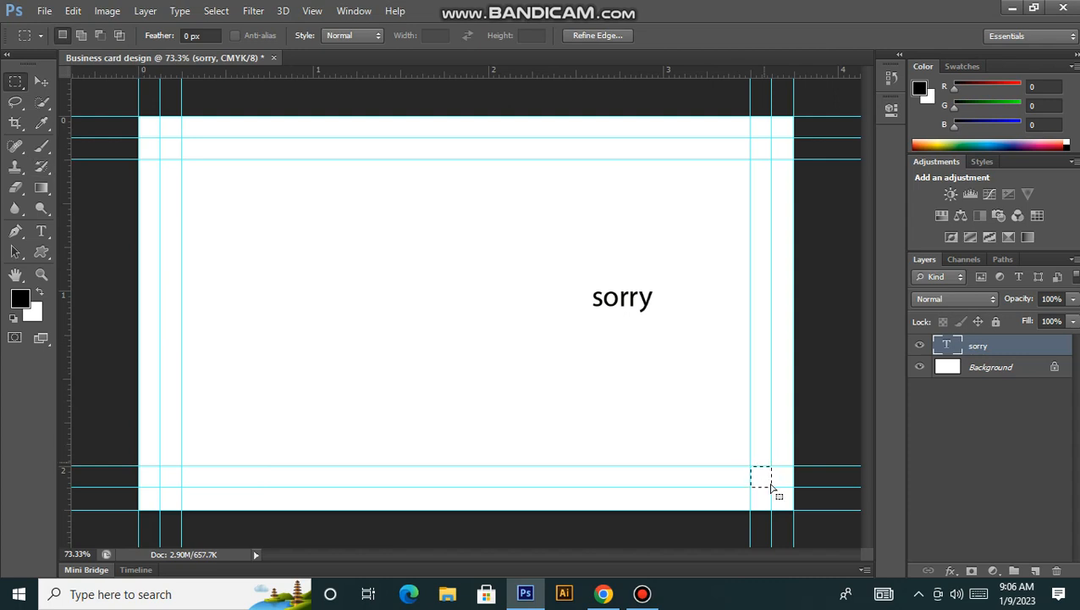
pyautogui.click(737, 413)
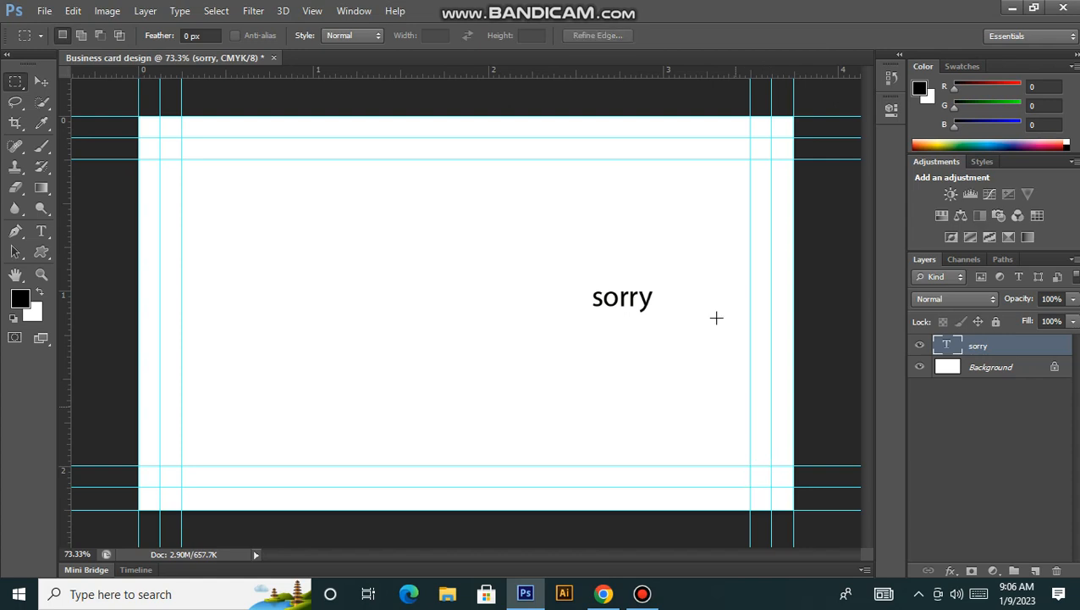
# Delete the "sorry" text layer and convert the Background into a regular layer.
pyautogui.scroll(-1, 467, 258)
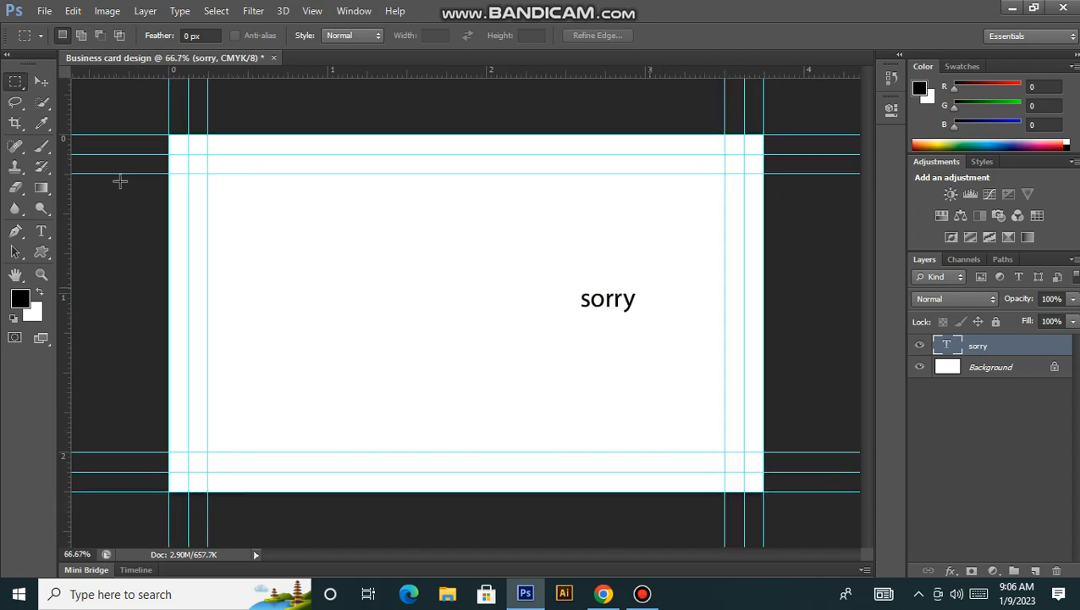
pyautogui.scroll(1, 194, 189)
pyautogui.scroll(-1, 767, 327)
pyautogui.press('Delete')
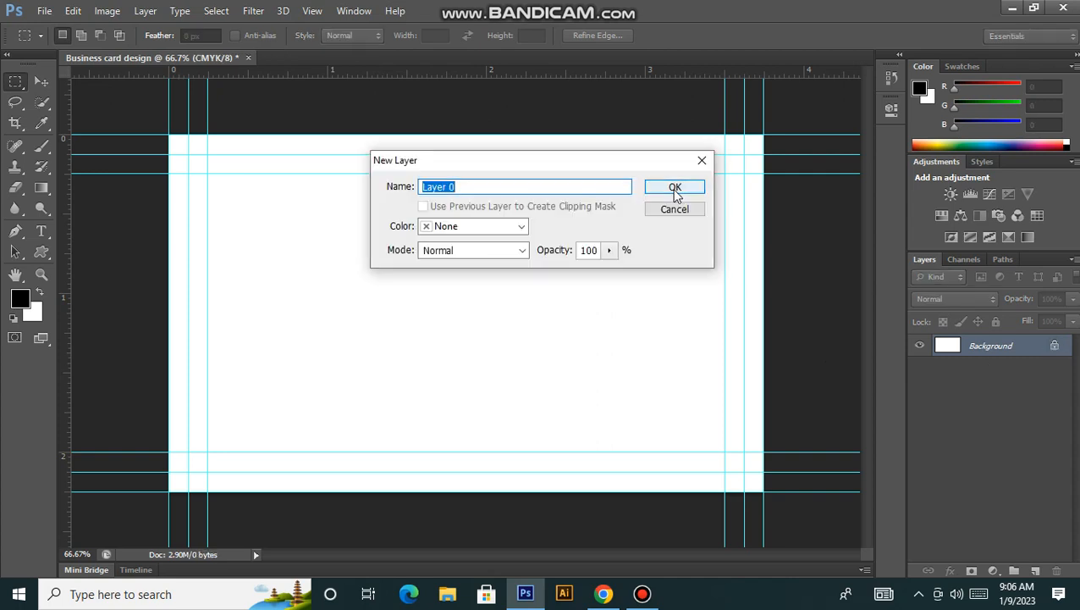
pyautogui.click(677, 190)
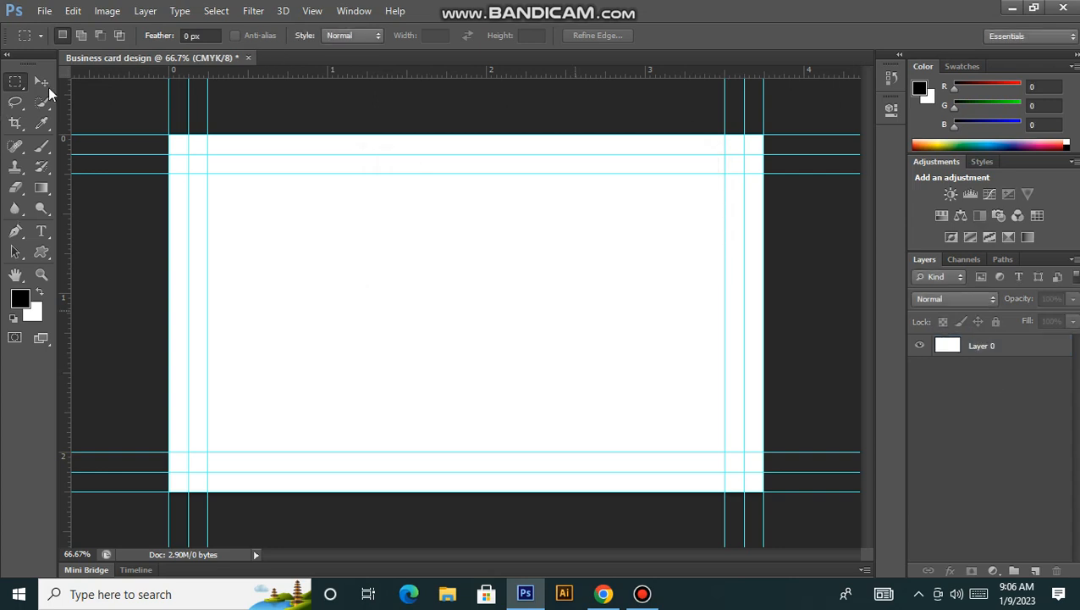
# Draw a black rectangle covering the whole card out to the outermost bleed guides.
pyautogui.click(34, 82)
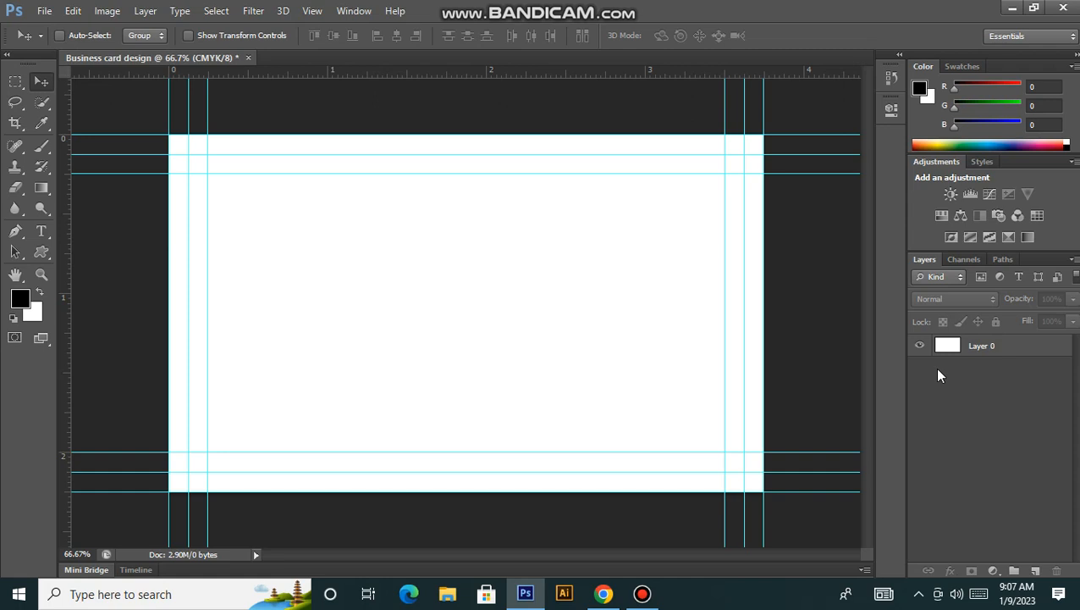
pyautogui.click(42, 252)
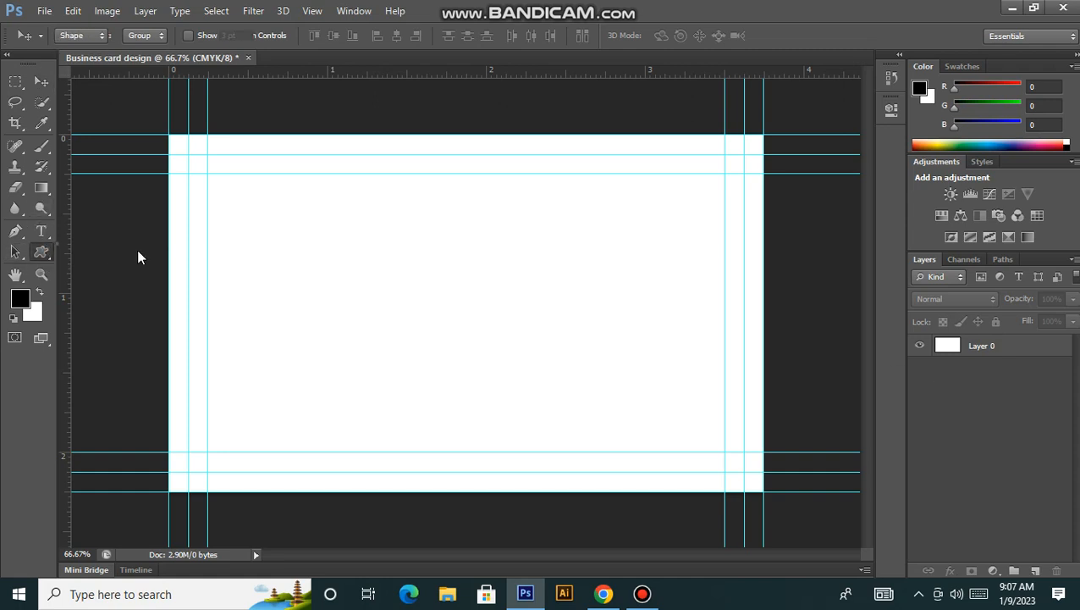
pyautogui.click(124, 248)
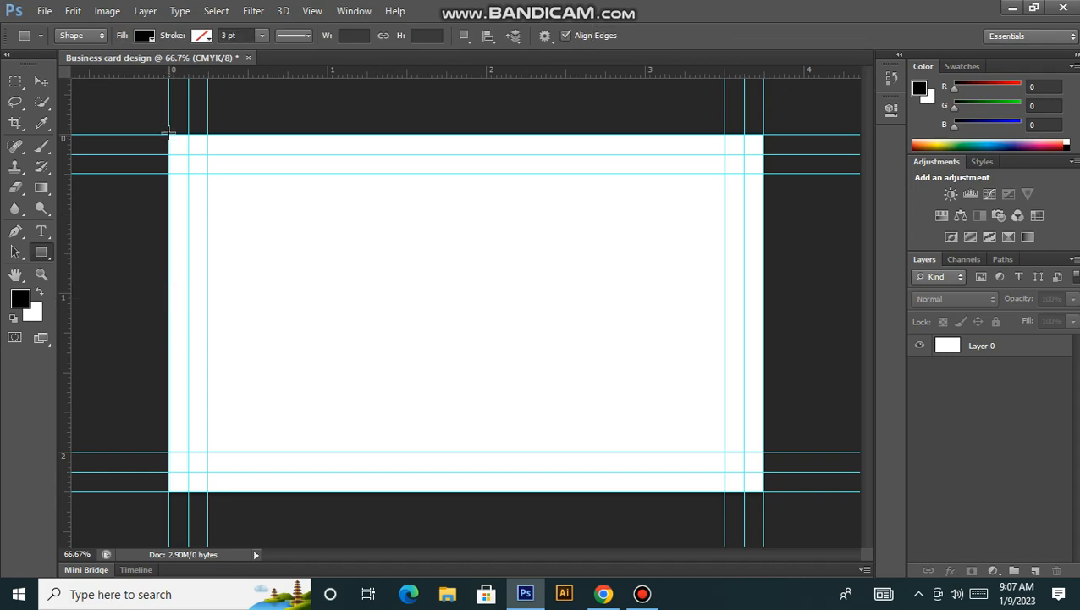
pyautogui.moveTo(168, 133); pyautogui.dragTo(763, 482)
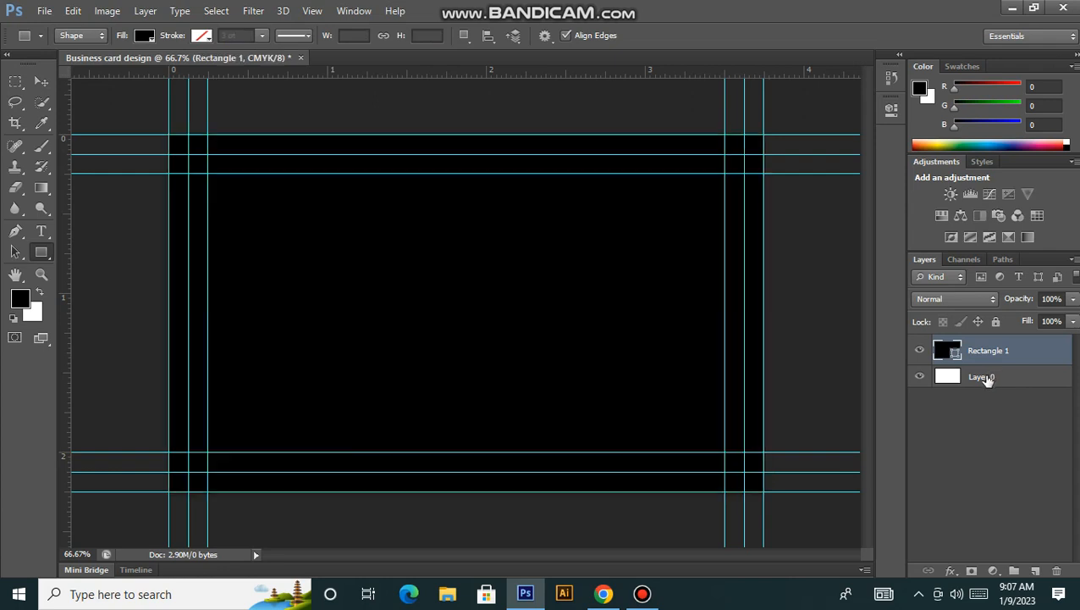
# Delete the white Layer 0 beneath the full-card rectangle and return to the Move tool.
pyautogui.click(985, 378)
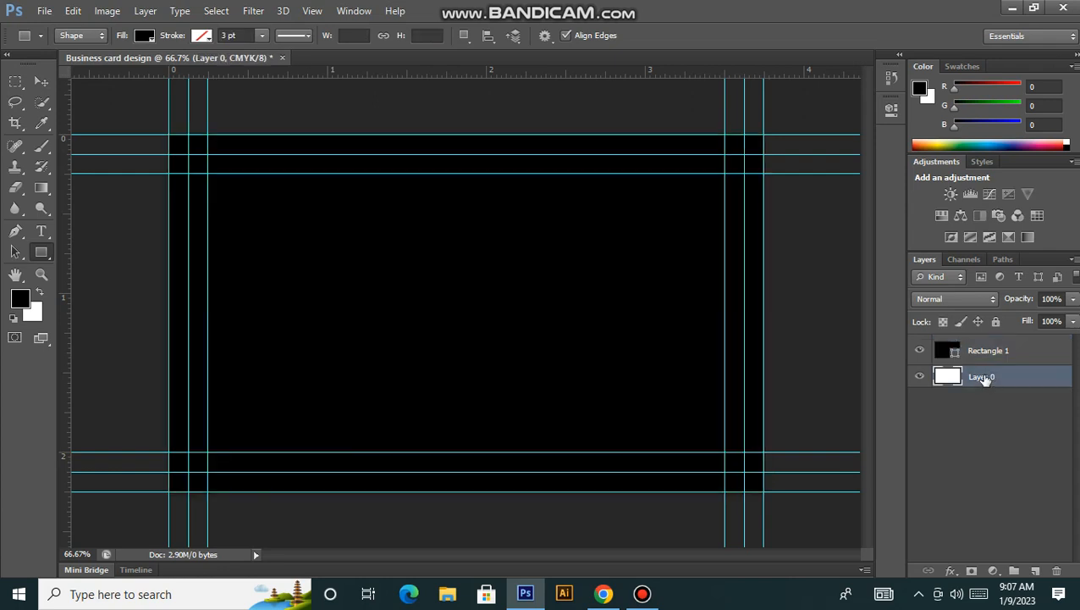
pyautogui.press('Delete')
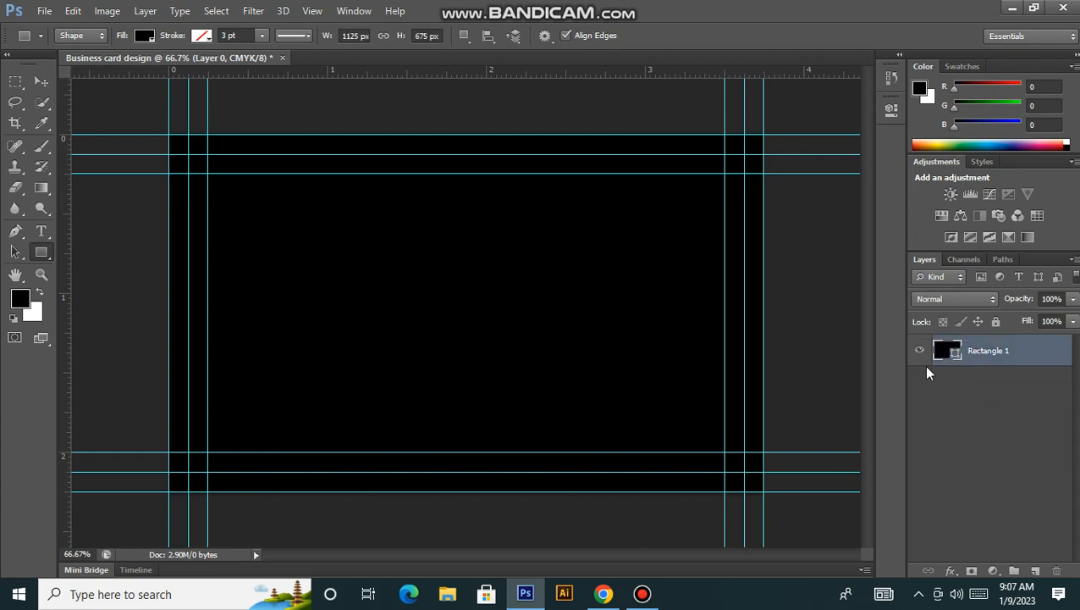
pyautogui.click(39, 82)
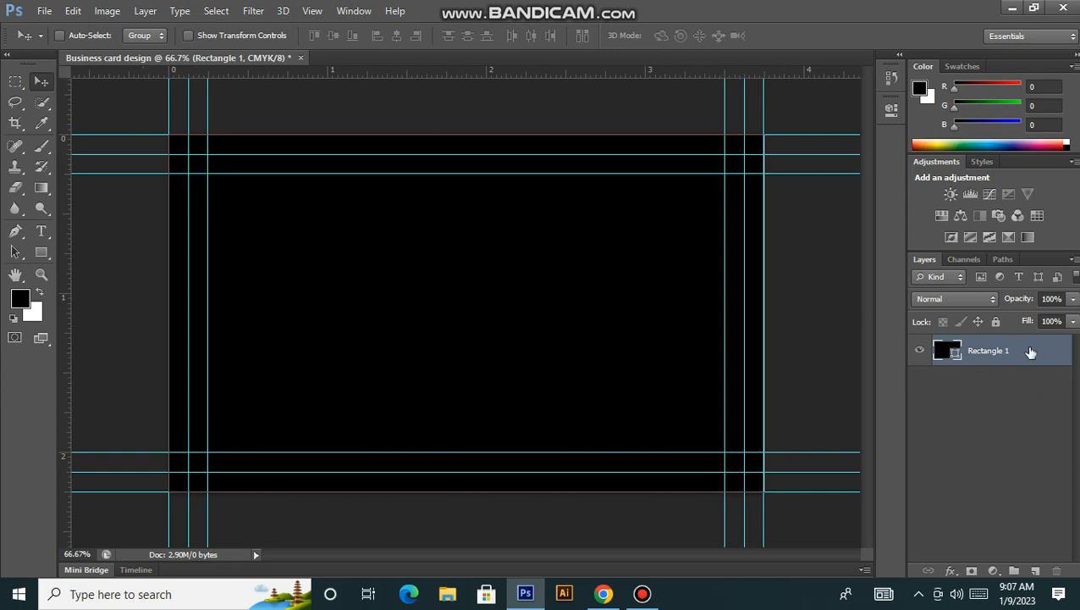
# Set the fill colour of the full-card rectangle to white (ffffff).
pyautogui.doubleClick(947, 350)
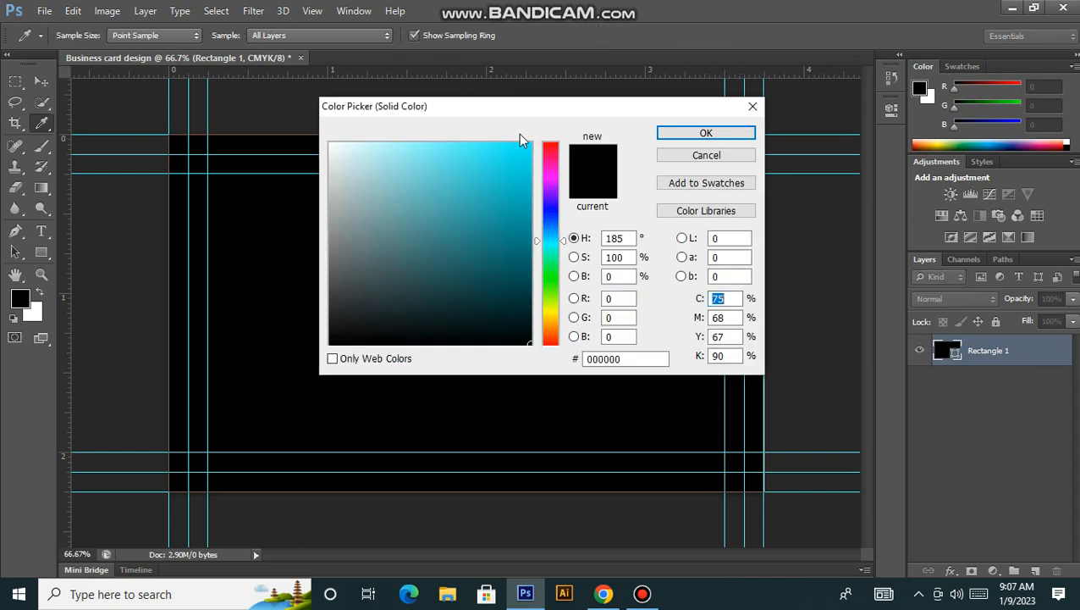
pyautogui.click(526, 144)
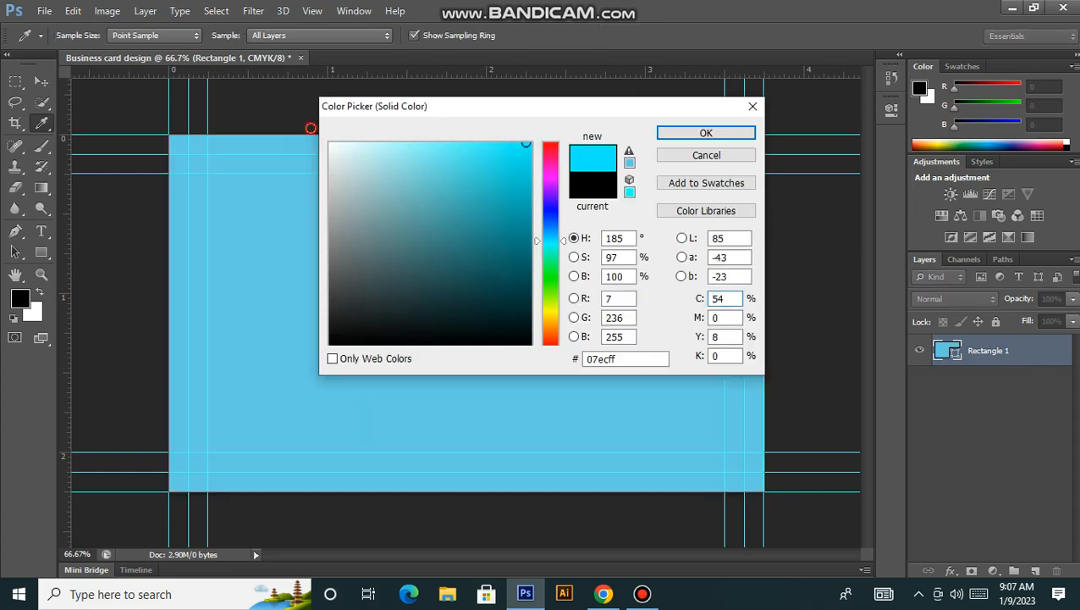
pyautogui.moveTo(526, 144); pyautogui.dragTo(310, 128)
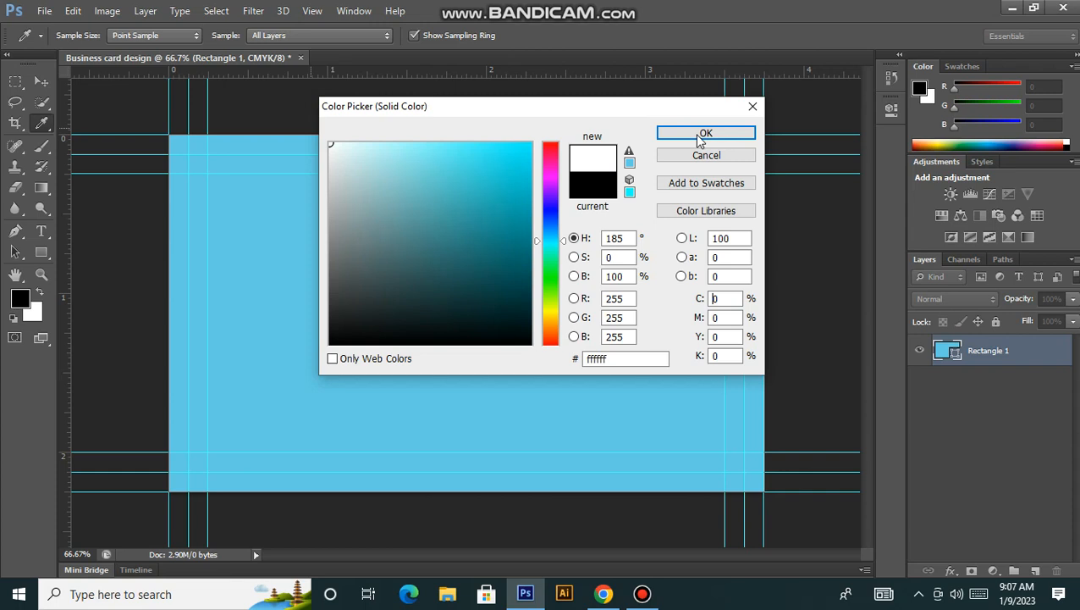
pyautogui.click(701, 135)
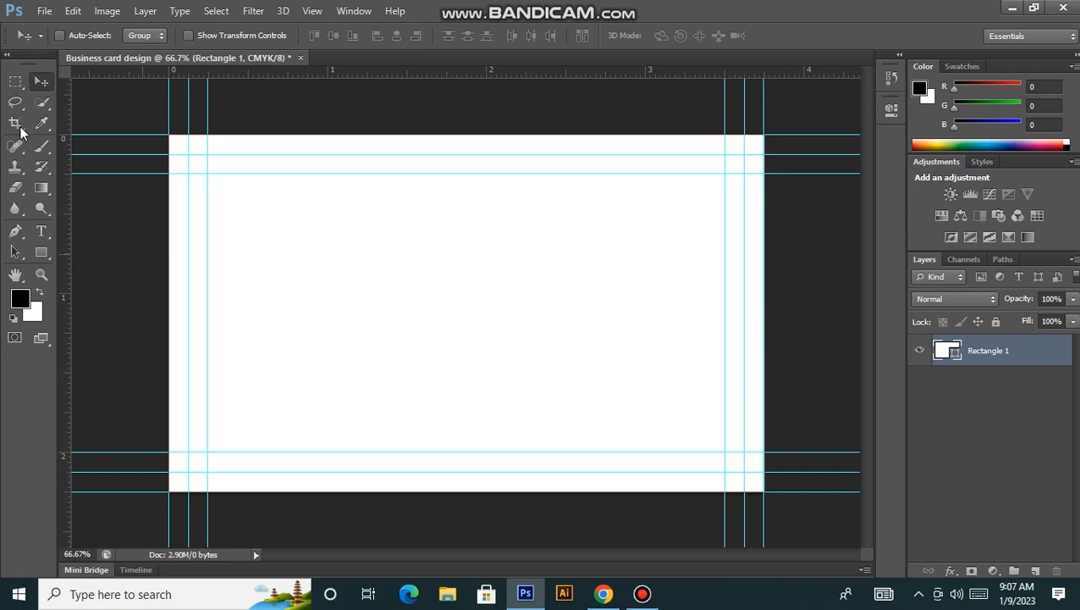
# Draw a second rectangle of about 522 × 665 px from the card's upper-left bleed corner.
pyautogui.press('w')
pyautogui.click(41, 253)
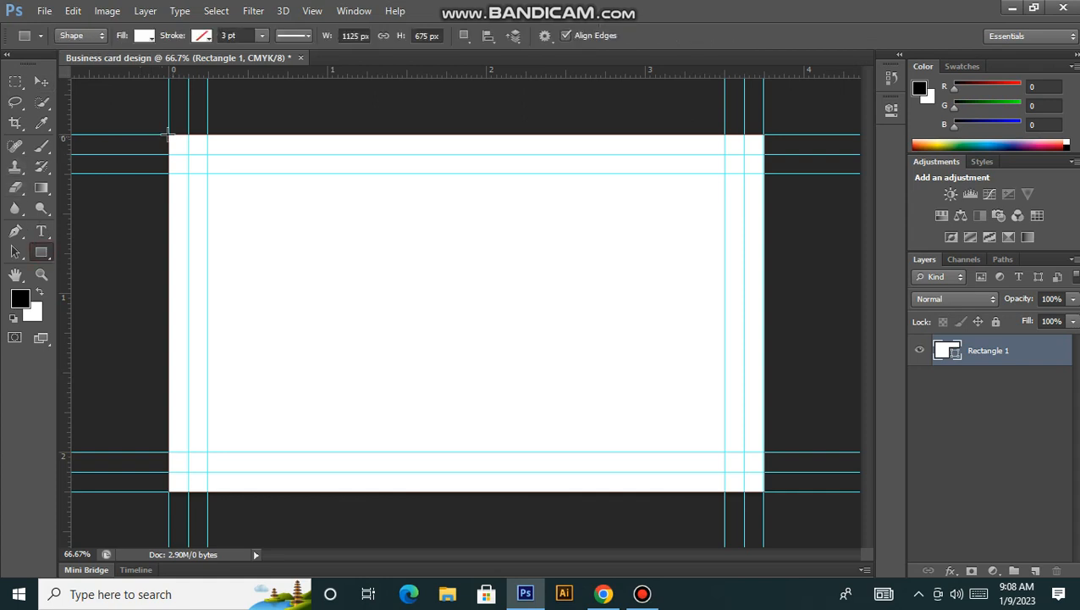
pyautogui.moveTo(167, 133); pyautogui.dragTo(445, 486)
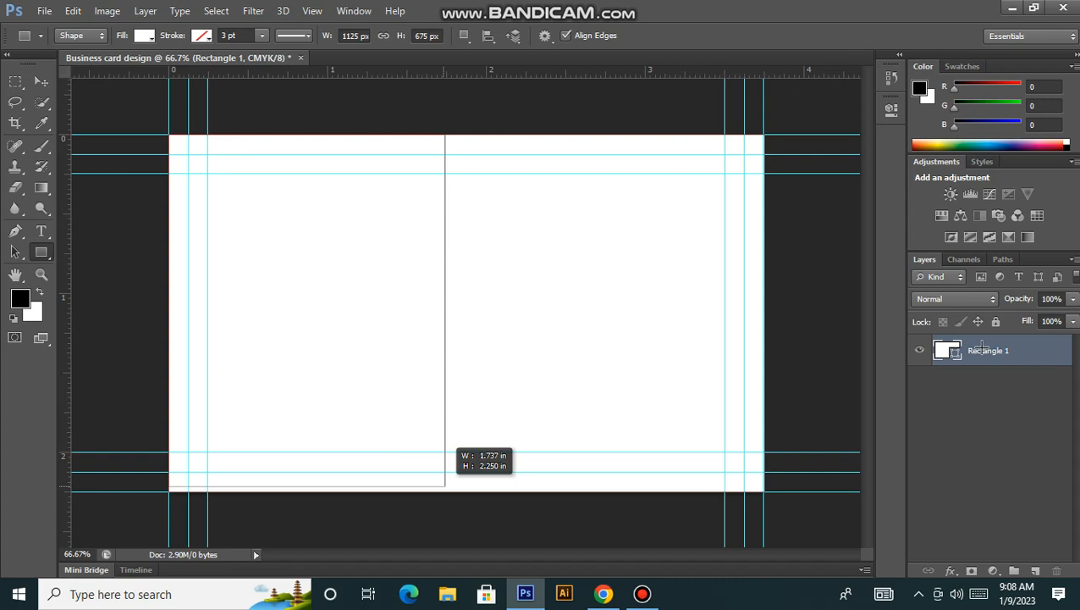
# Fill the second rectangle with dark brown (3a0606).
pyautogui.click(944, 350)
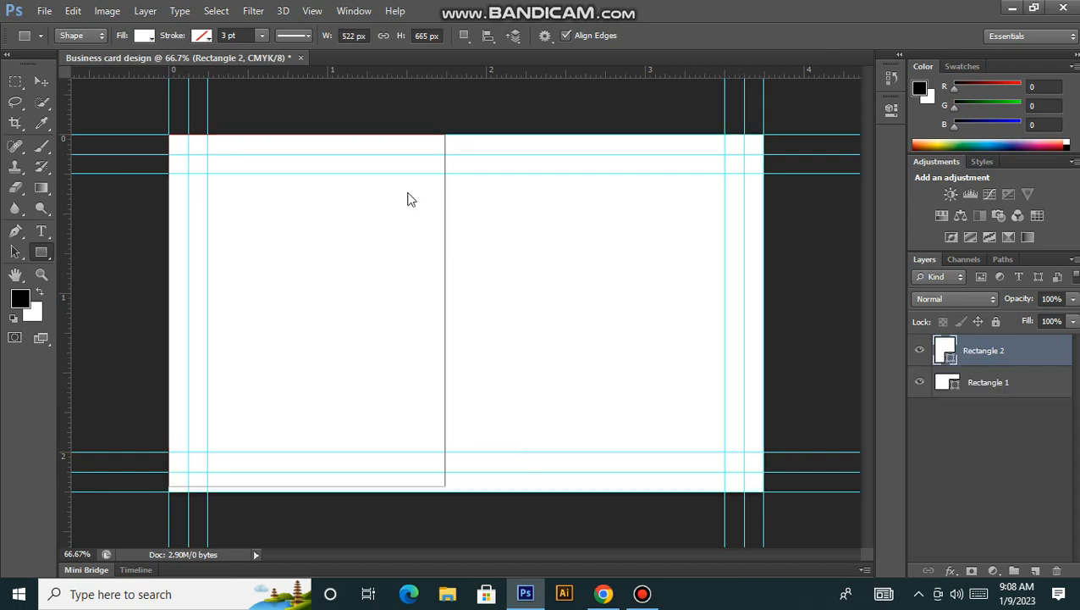
pyautogui.click(377, 210)
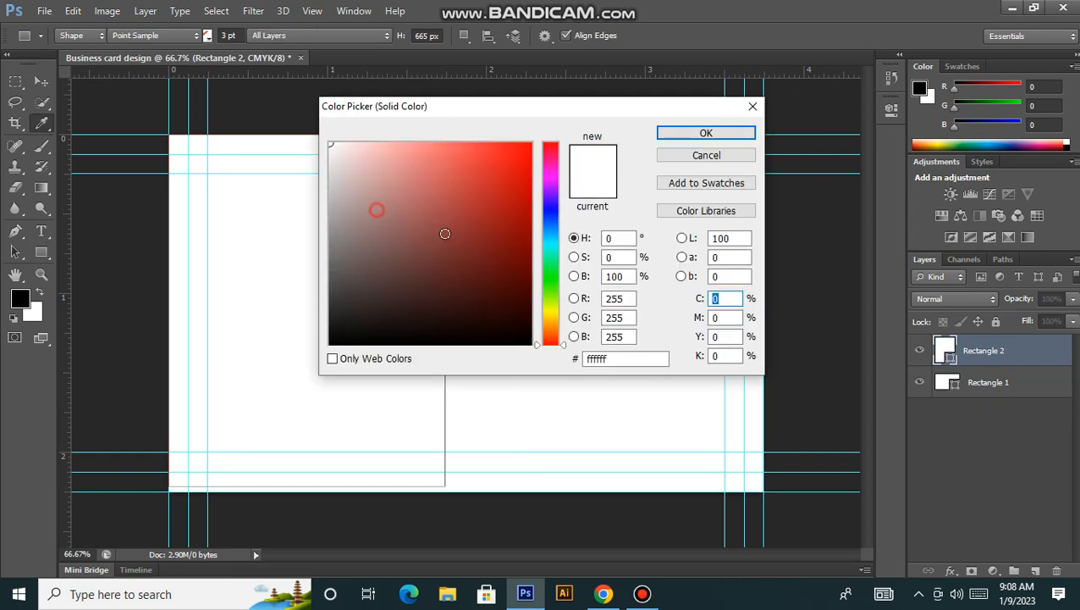
pyautogui.click(492, 252)
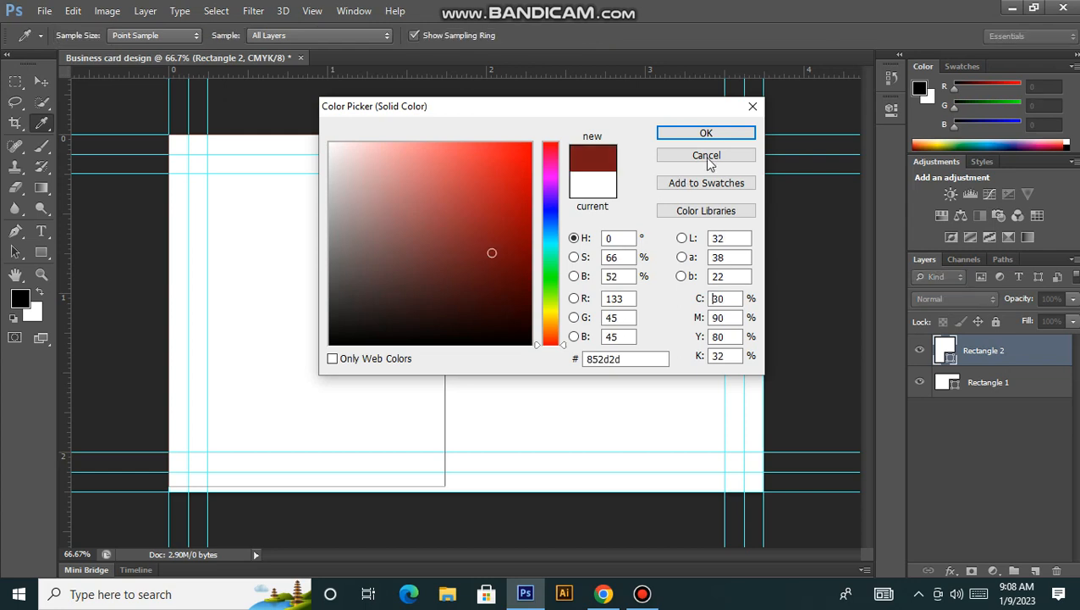
pyautogui.click(510, 299)
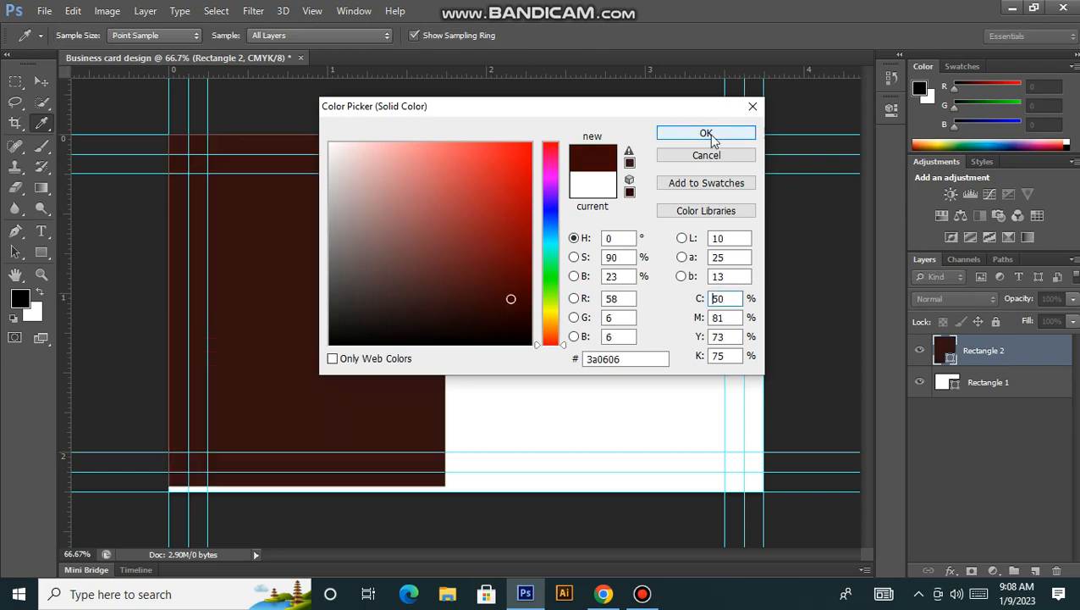
pyautogui.click(708, 135)
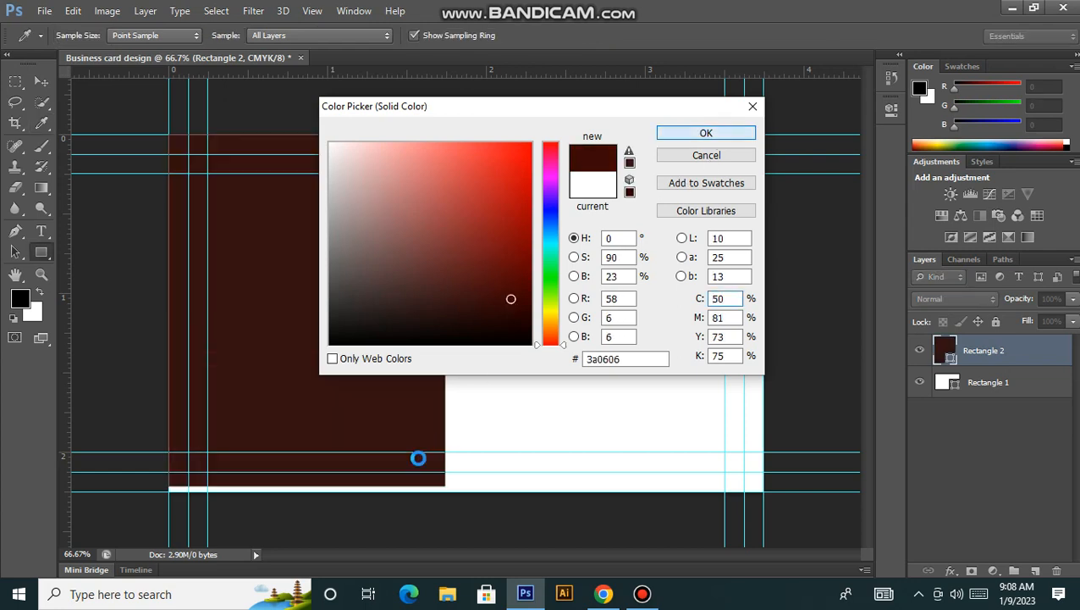
# Stretch the brown rectangle's lower edge down to the bottom bleed guide with Free Transform.
pyautogui.scroll(1, 338, 507)
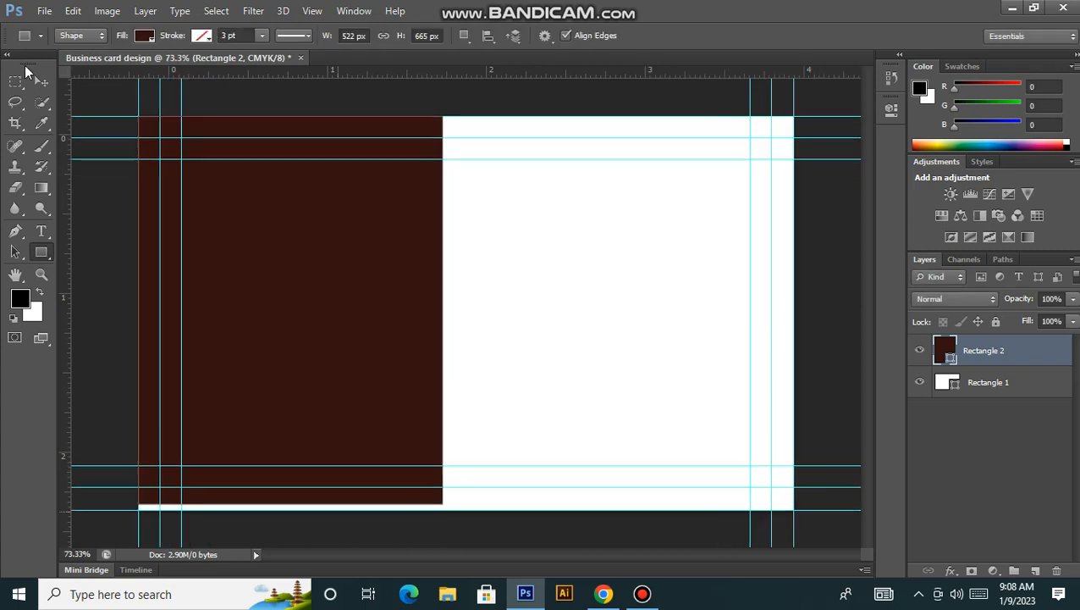
pyautogui.scroll(1, 144, 254)
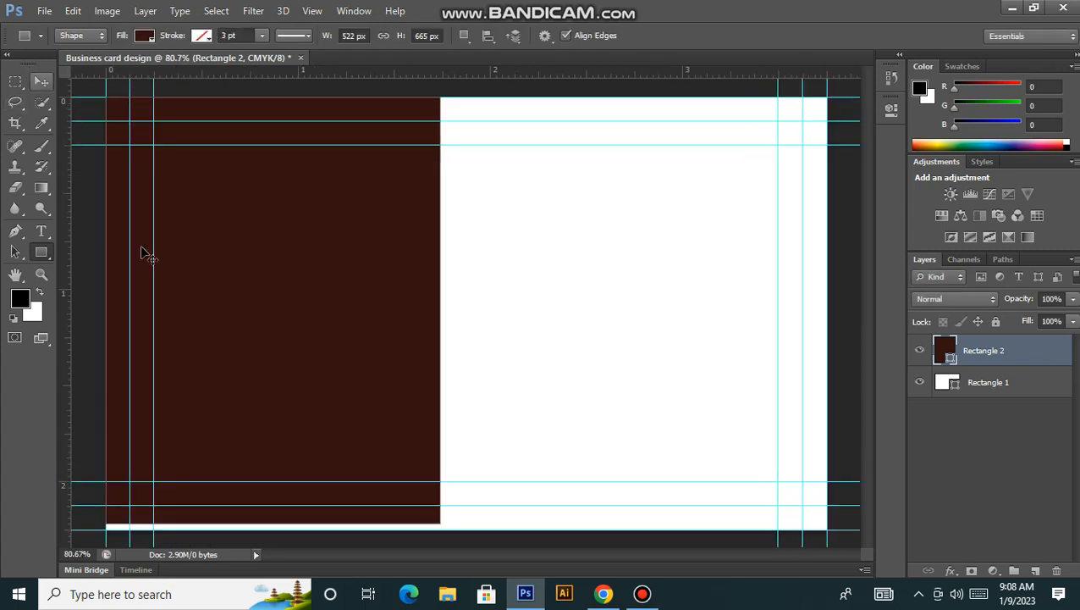
pyautogui.press('v')
pyautogui.scroll(-2, 307, 426)
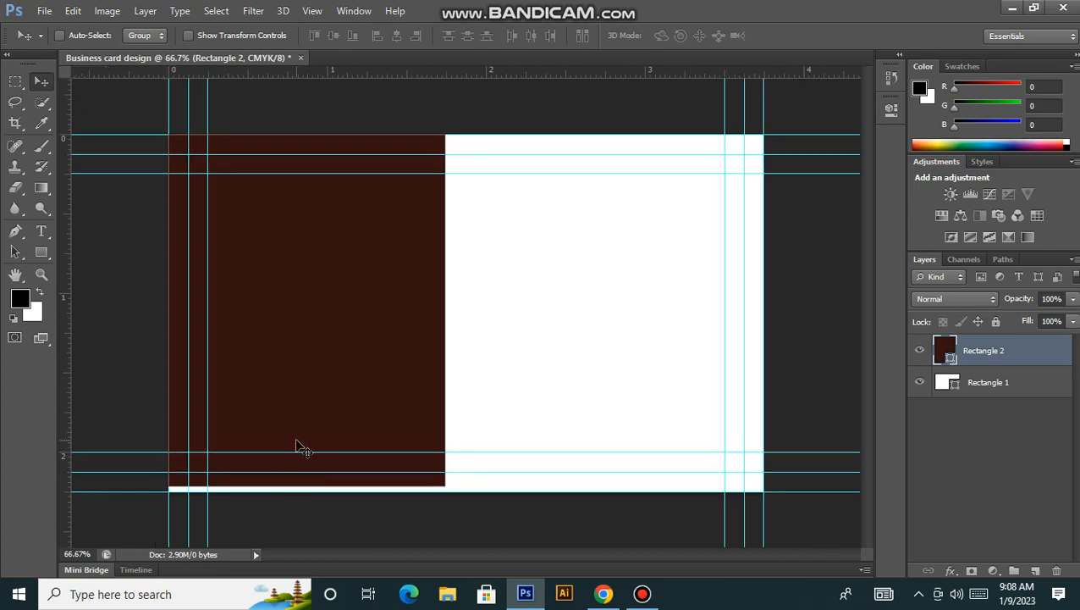
pyautogui.hotkey('ctrl', 't')
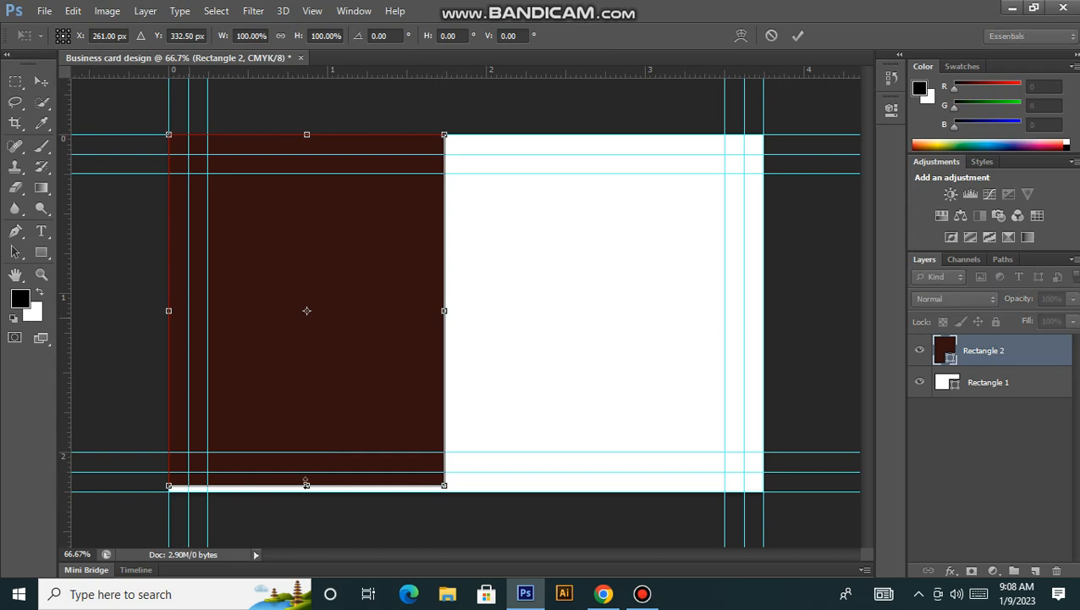
pyautogui.moveTo(306, 484); pyautogui.dragTo(306, 490)
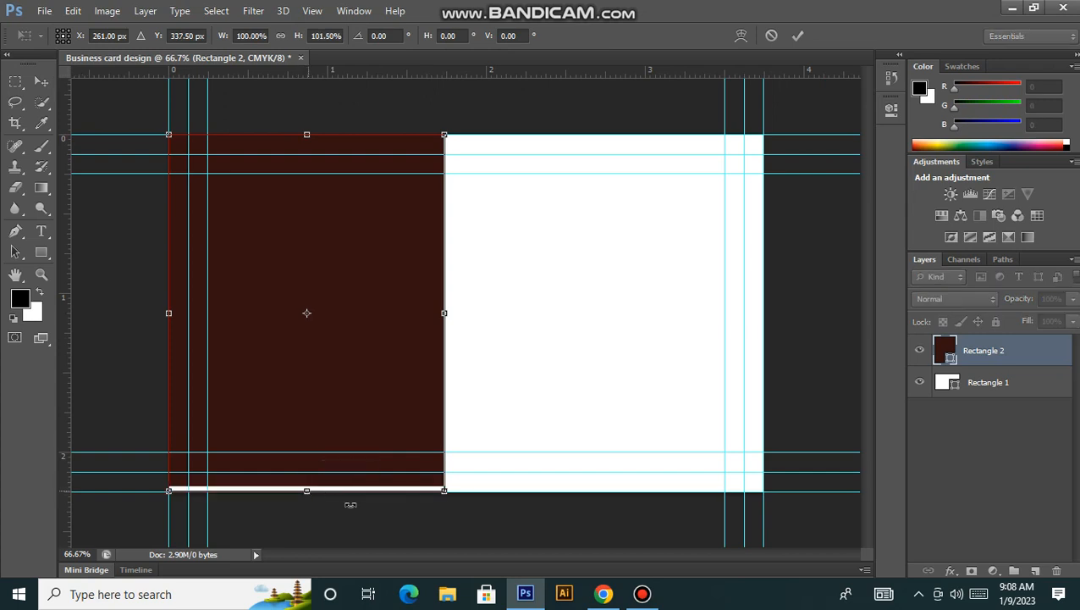
pyautogui.click(798, 37)
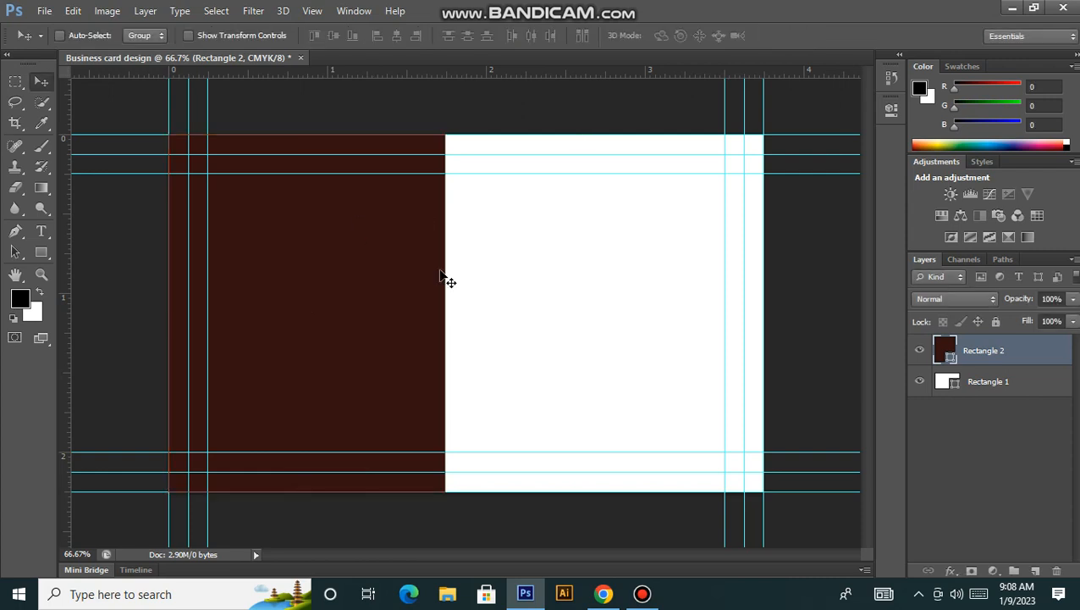
# Widen the brown rectangle rightward to about the 2 in ruler mark and duplicate its layer.
pyautogui.scroll(-2, 444, 279)
pyautogui.scroll(1, 373, 248)
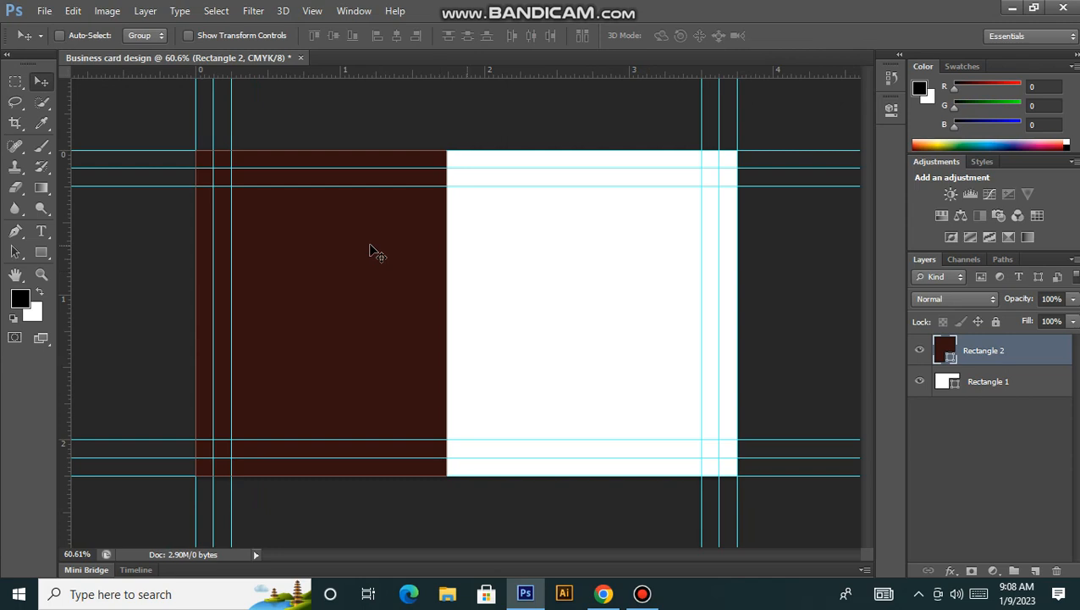
pyautogui.scroll(1, 424, 252)
pyautogui.scroll(-1, 391, 274)
pyautogui.hotkey('ctrl', 't')
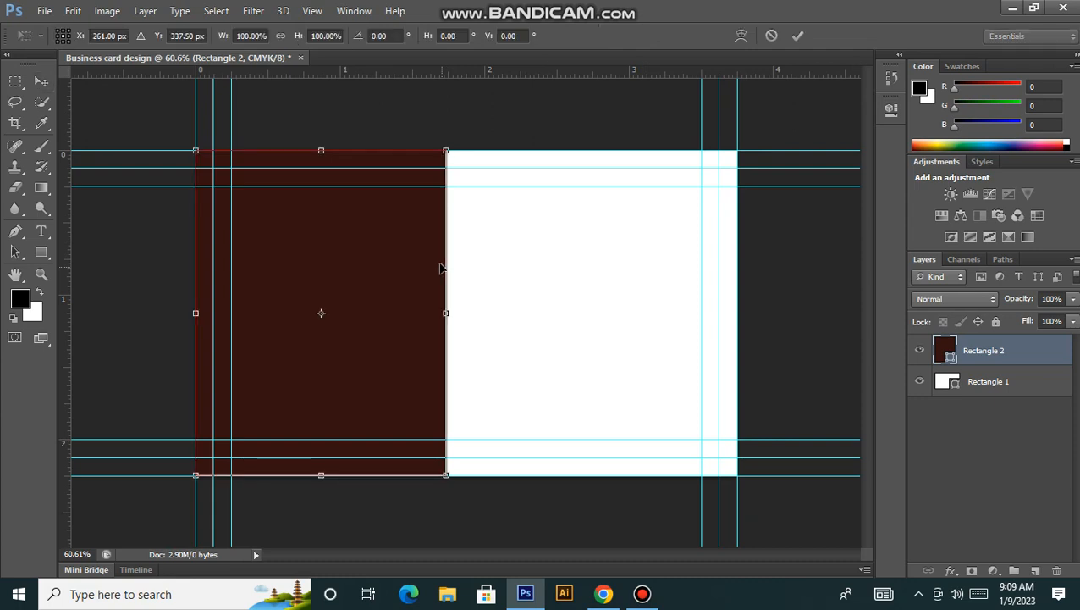
pyautogui.moveTo(452, 314)
pyautogui.mouseDown()
pyautogui.moveTo(487, 314)
pyautogui.moveTo(469, 314)
pyautogui.mouseUp()
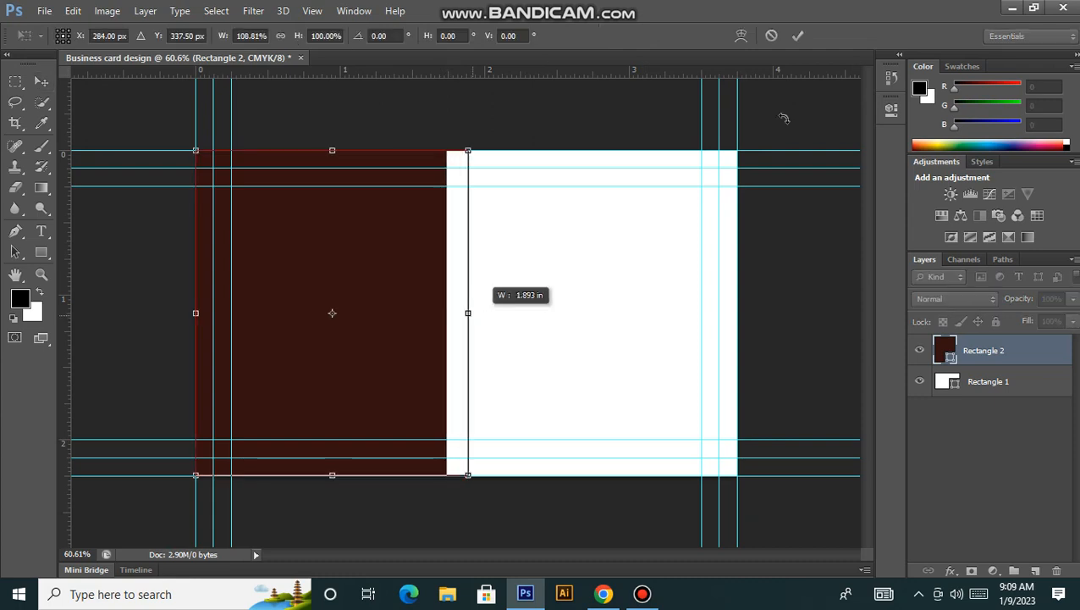
pyautogui.click(799, 35)
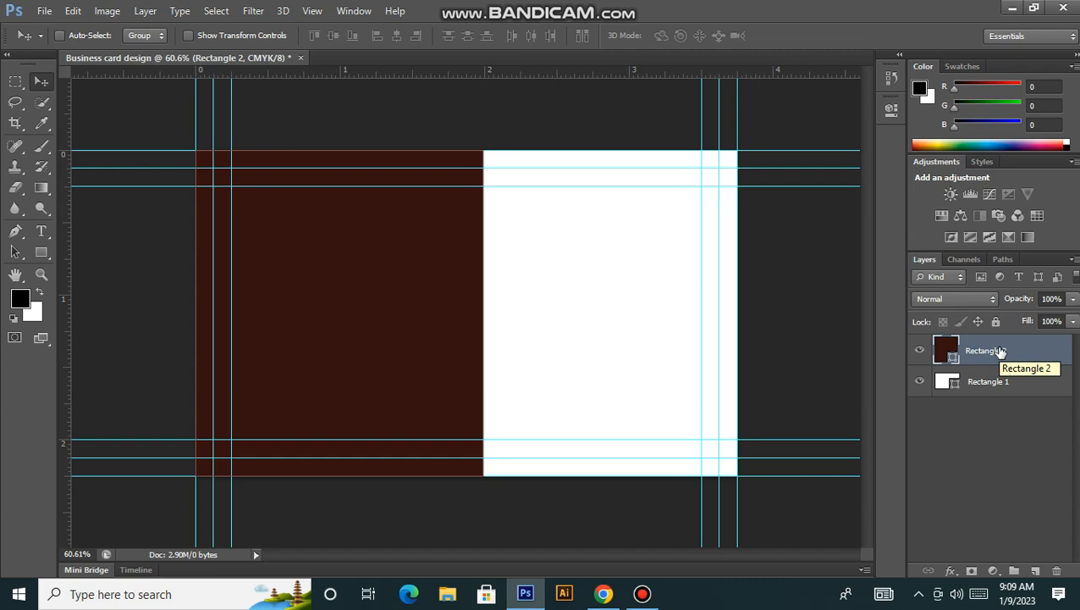
pyautogui.hotkey('ctrl', 'j')
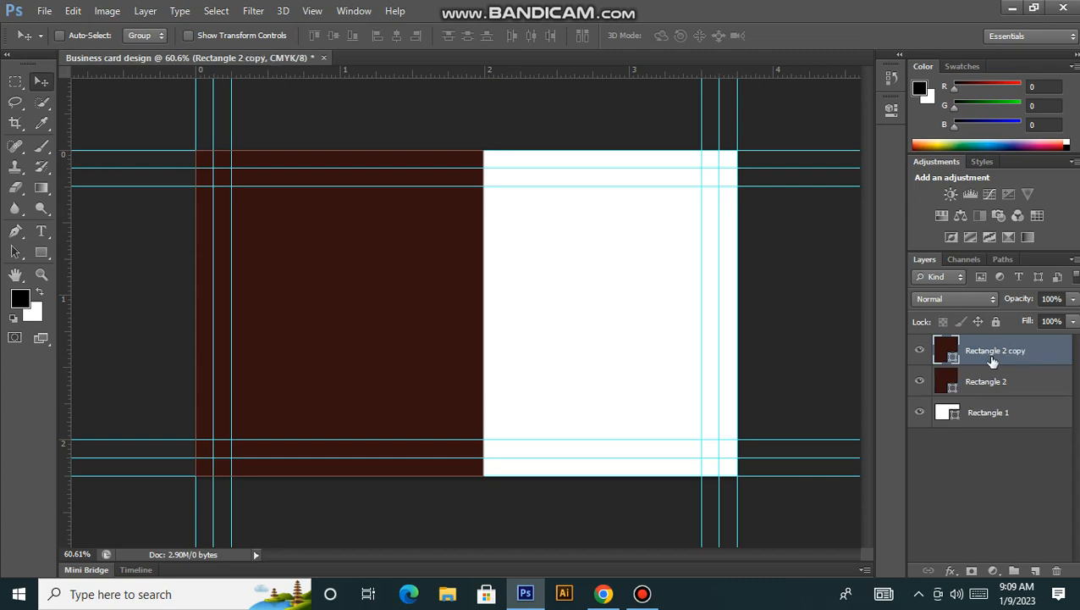
pyautogui.moveTo(442, 307); pyautogui.dragTo(554, 336)
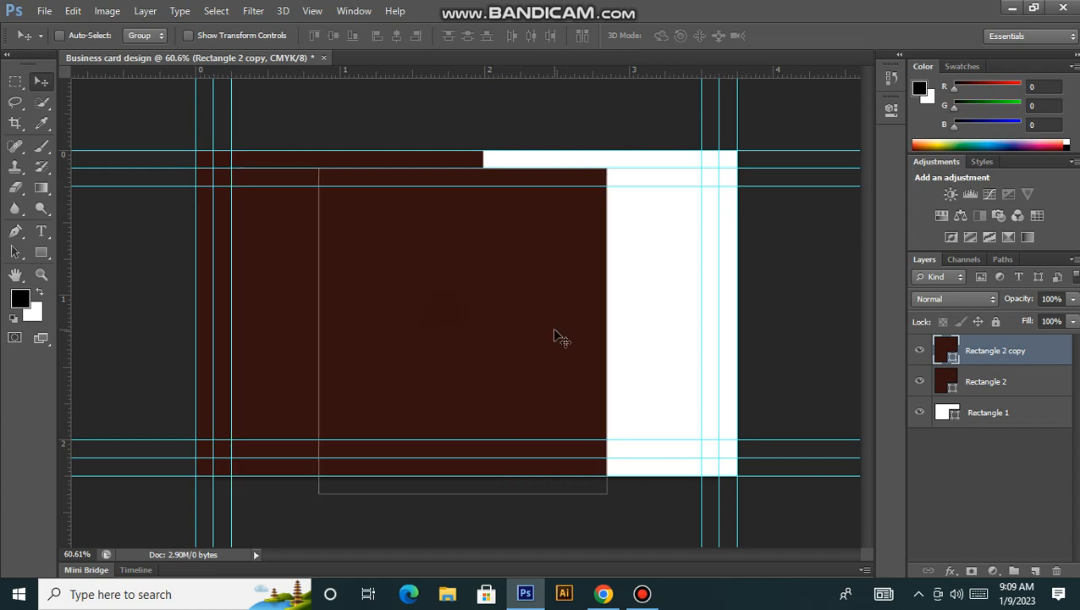
pyautogui.click(642, 594)
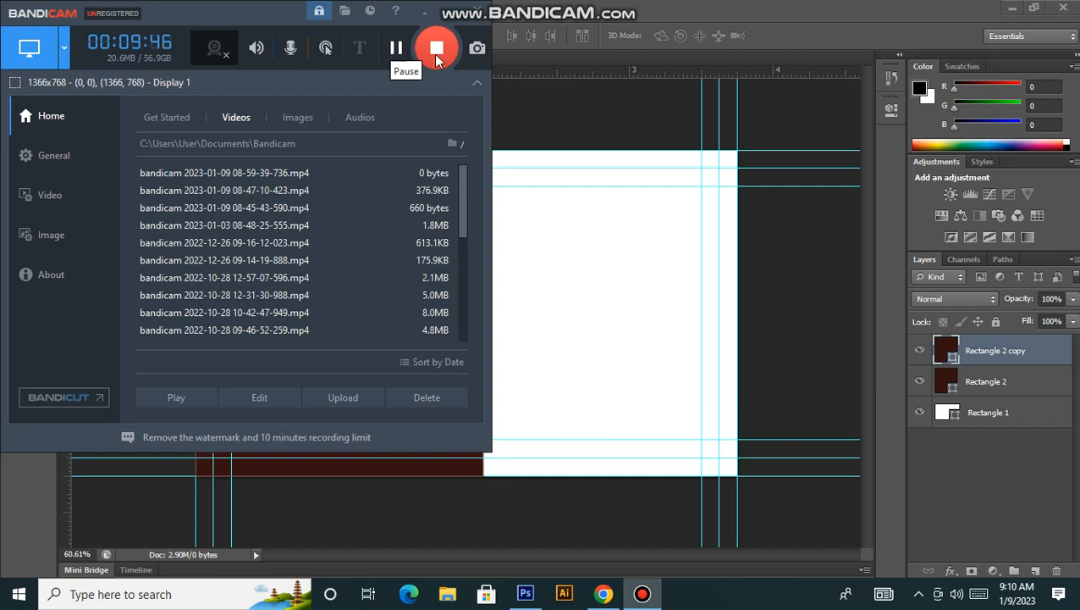
pyautogui.click(547, 78)
pyautogui.click(379, 254)
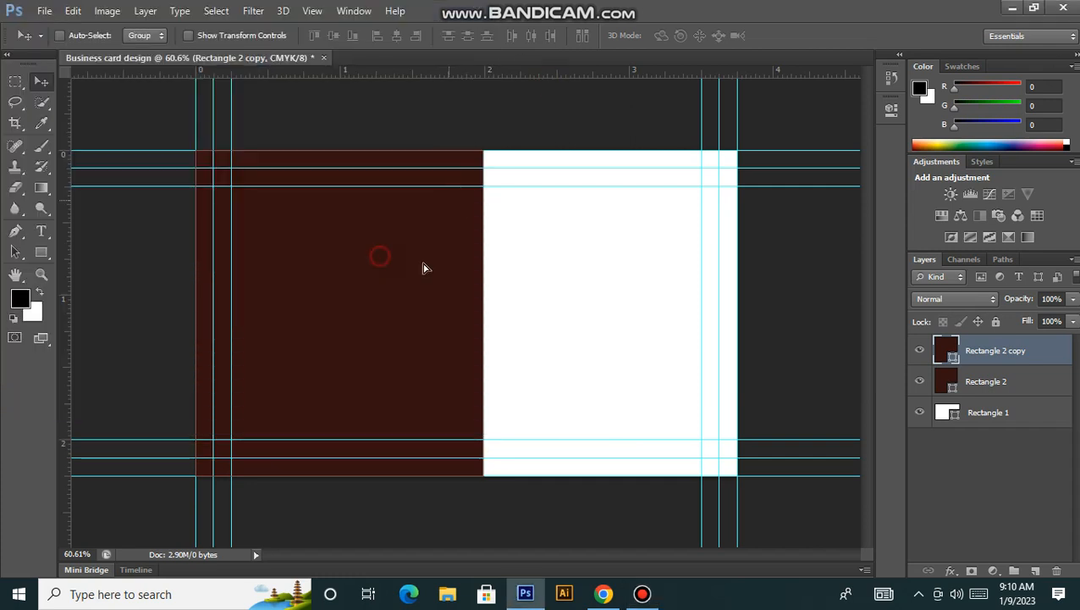
pyautogui.moveTo(439, 268); pyautogui.dragTo(409, 268)
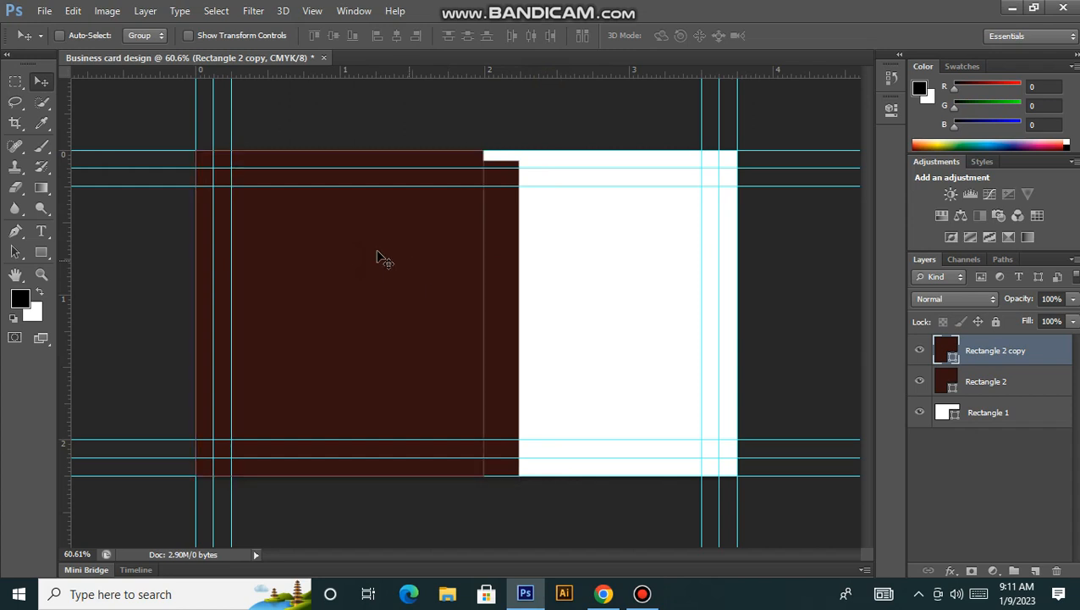
pyautogui.hotkey('ctrl', 'z')
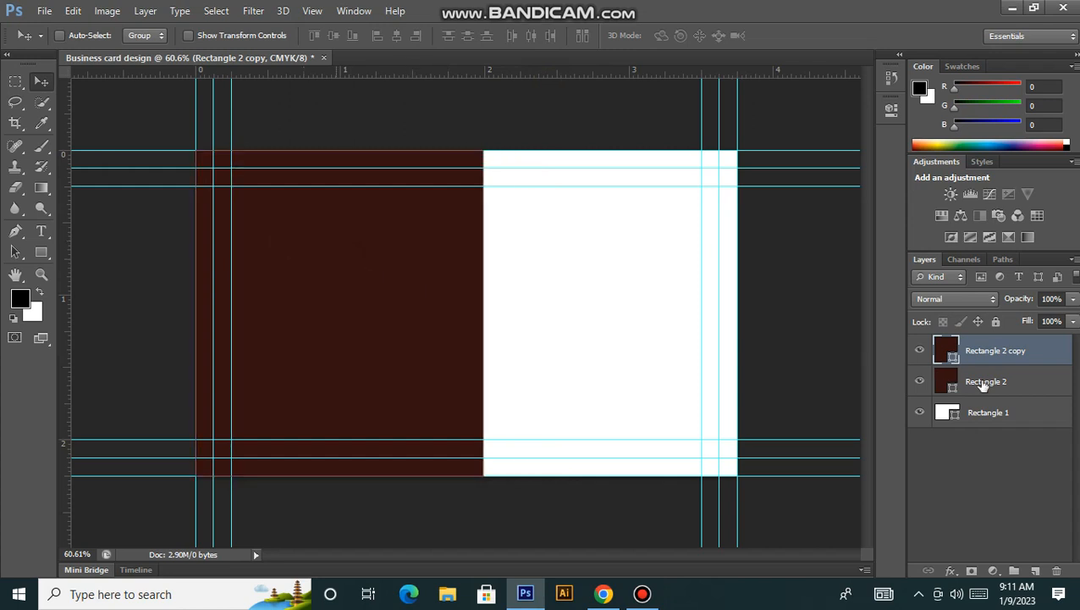
# Select the original brown rectangle layer beneath its copy.
pyautogui.hotkey('alt', '[')
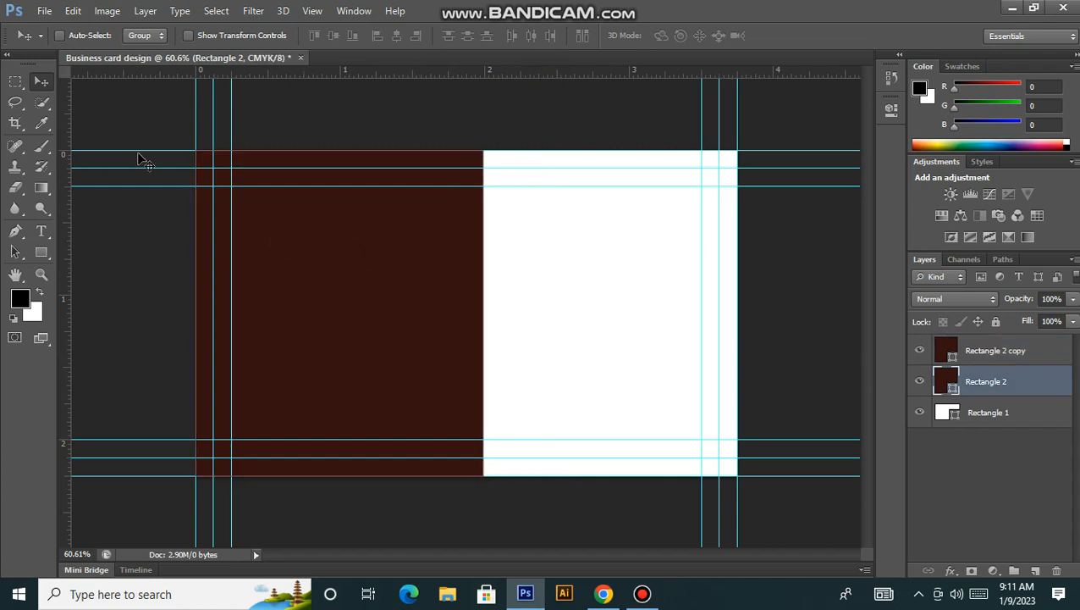